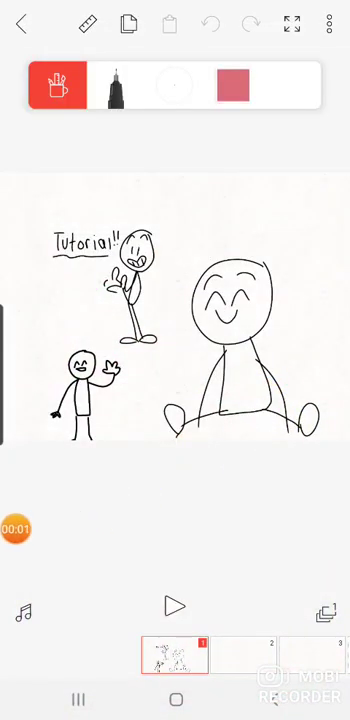
scroll(100, 250, up, 5)
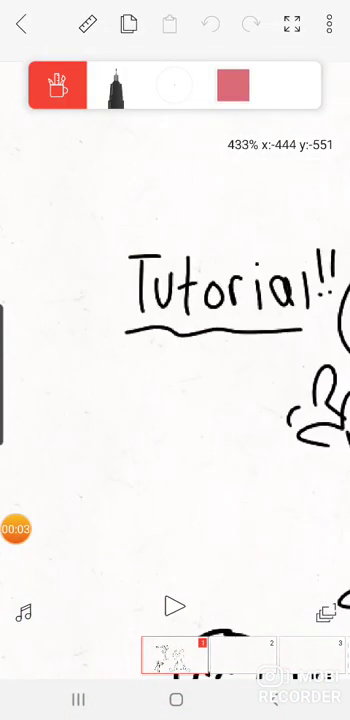
Step: Zoom in on the Tutorial!! title and draw small pink hearts and a dot beside it
drag(115, 90, 115, 75)
scroll(150, 280, up, 3)
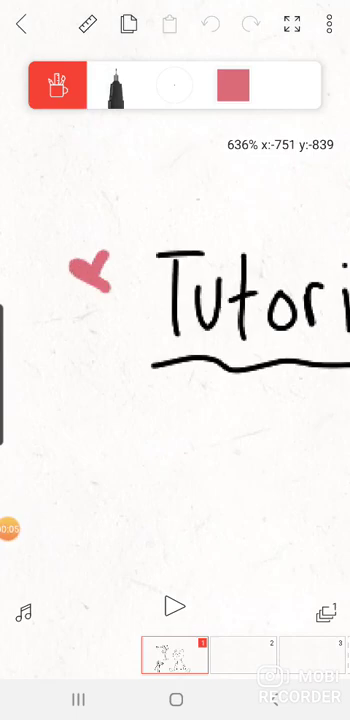
drag(108, 256, 100, 288)
scroll(175, 300, down, 3)
scroll(175, 300, up, 4)
drag(192, 240, 199, 254)
click(227, 222)
scroll(175, 300, down, 5)
scroll(175, 300, down, 2)
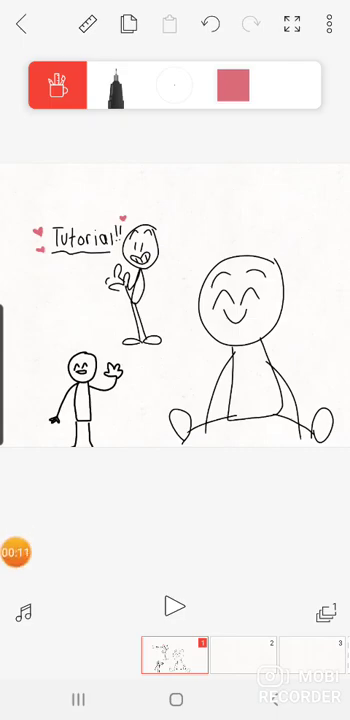
Step: Switch the ink colour from pink back to black
click(233, 85)
click(96, 644)
click(22, 24)
scroll(175, 300, down, 1)
drag(175, 300, 180, 305)
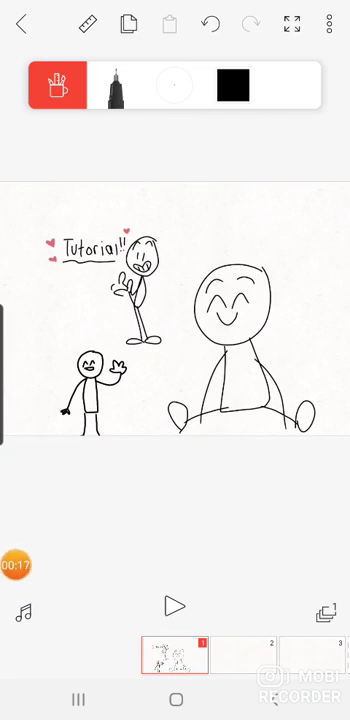
scroll(175, 310, up, 2)
scroll(175, 310, up, 1)
scroll(175, 310, up, 1)
Step: On frame 2, keep the black ink and adjust the brush thickness
click(243, 655)
click(233, 85)
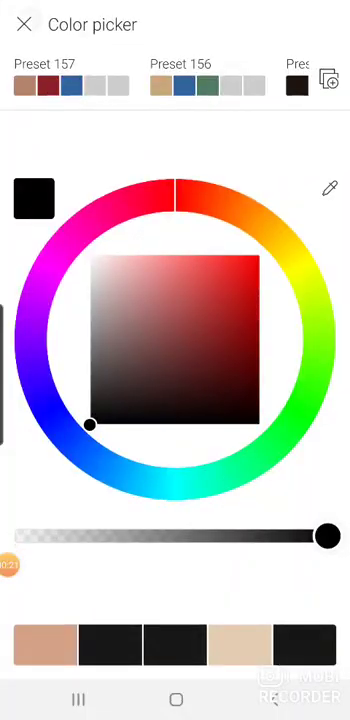
click(22, 24)
scroll(175, 320, up, 5)
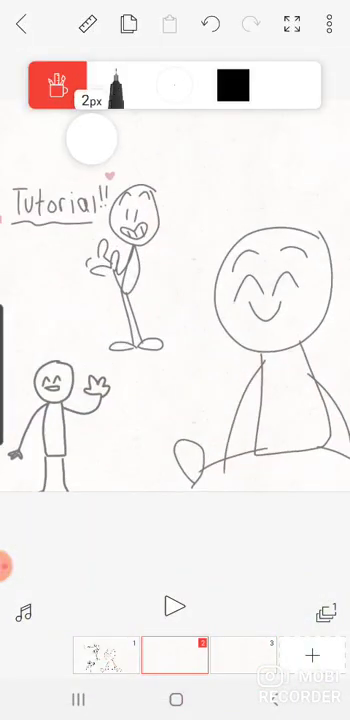
drag(175, 85, 180, 85)
scroll(175, 310, down, 2)
scroll(175, 310, down, 3)
drag(92, 128, 100, 128)
scroll(175, 310, up, 1)
scroll(175, 310, up, 2)
Step: On blank frame 3, thicken the brush, then draw and undo a test curve
click(242, 655)
mouse_move(175, 85)
mouse_down()
mouse_move(181, 85)
mouse_move(174, 85)
mouse_up()
scroll(175, 310, up, 2)
scroll(175, 310, up, 1)
mouse_move(74, 252)
mouse_down()
mouse_move(79, 342)
mouse_move(106, 400)
mouse_up()
click(210, 23)
click(175, 85)
mouse_move(88, 85)
mouse_down()
mouse_move(104, 85)
mouse_move(96, 85)
mouse_up()
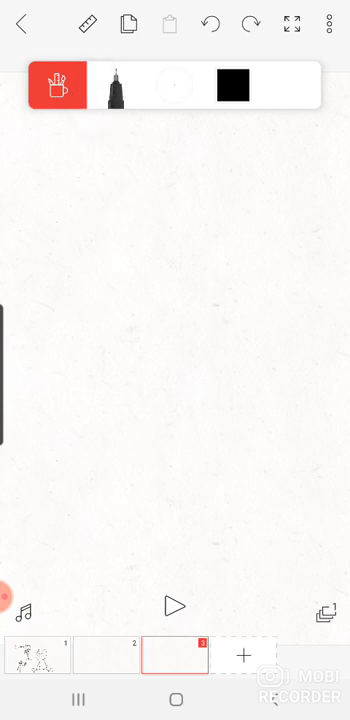
scroll(175, 340, up, 2)
scroll(175, 340, up, 1)
scroll(175, 340, up, 1)
scroll(175, 340, up, 2)
scroll(175, 340, up, 2)
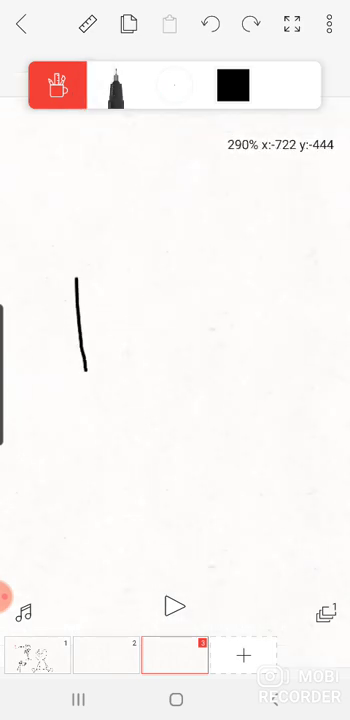
Step: Draw the jaw curve, neck line, neckline and both pointed collar points
drag(86, 372, 131, 417)
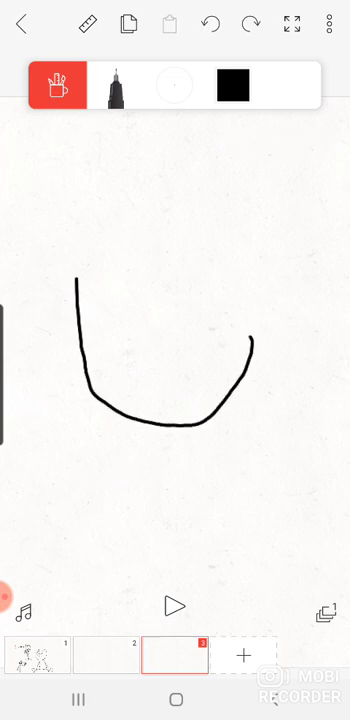
scroll(175, 340, down, 2)
scroll(175, 340, up, 5)
scroll(200, 300, down, 1)
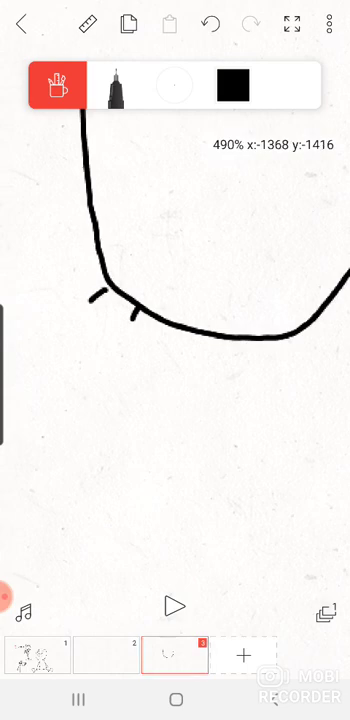
drag(78, 311, 31, 360)
drag(136, 335, 145, 449)
scroll(175, 270, up, 2)
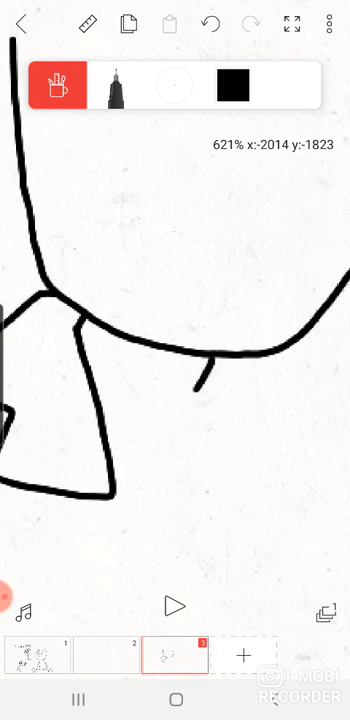
mouse_move(88, 378)
mouse_down()
mouse_move(128, 411)
mouse_move(228, 375)
mouse_up()
mouse_move(278, 352)
mouse_down()
mouse_move(308, 434)
mouse_move(265, 485)
mouse_move(112, 497)
mouse_move(242, 403)
mouse_up()
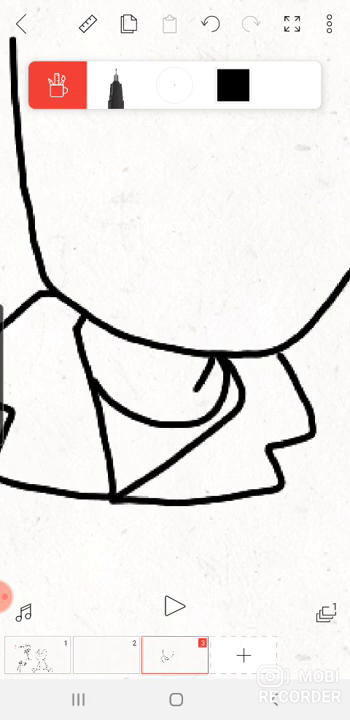
scroll(175, 300, down, 3)
scroll(175, 300, up, 1)
scroll(200, 280, up, 1)
scroll(230, 280, up, 1)
Step: Draw the left shoulder and inner arm line, then view the whole figure
drag(73, 318, 17, 438)
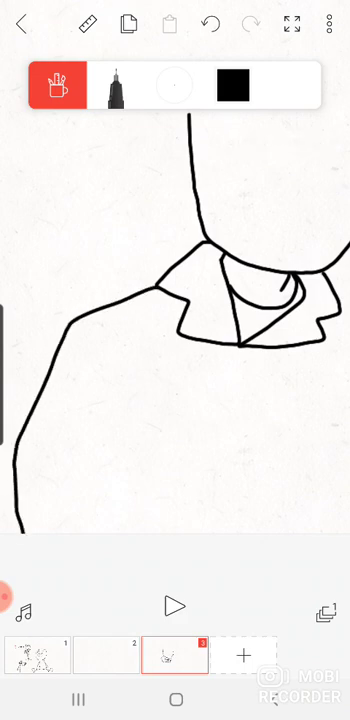
drag(128, 362, 106, 480)
scroll(175, 320, down, 2)
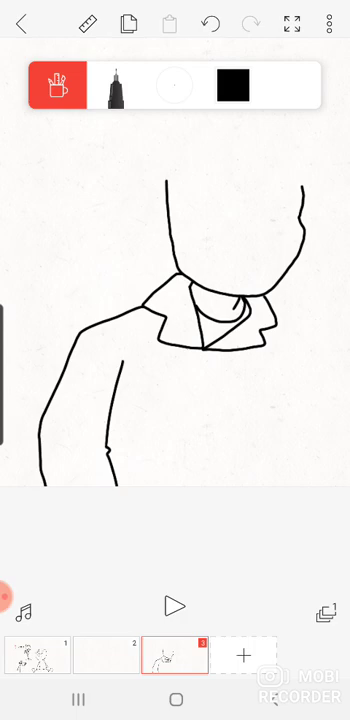
drag(200, 320, 160, 308)
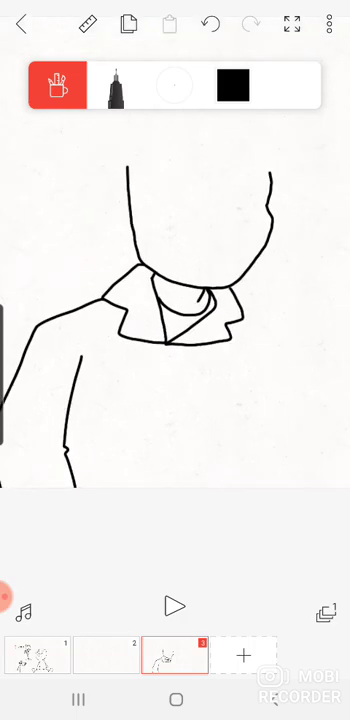
scroll(175, 330, up, 5)
scroll(175, 330, up, 5)
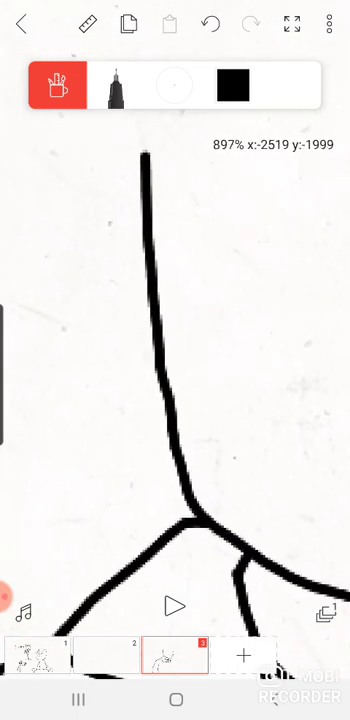
Step: Draw an ear by the neck and a raised arm, redrawing the hand with curled fingers
drag(141, 214, 143, 434)
scroll(175, 380, down, 3)
scroll(175, 380, up, 2)
mouse_move(141, 243)
mouse_down()
mouse_move(130, 317)
mouse_move(116, 369)
mouse_move(128, 370)
mouse_up()
scroll(175, 330, down, 3)
scroll(175, 330, down, 3)
scroll(175, 330, down, 2)
scroll(175, 330, up, 1)
scroll(175, 330, down, 1)
scroll(175, 330, up, 1)
scroll(175, 330, up, 1)
scroll(175, 330, down, 1)
scroll(175, 330, down, 1)
scroll(175, 330, down, 1)
scroll(175, 330, up, 1)
scroll(175, 330, up, 1)
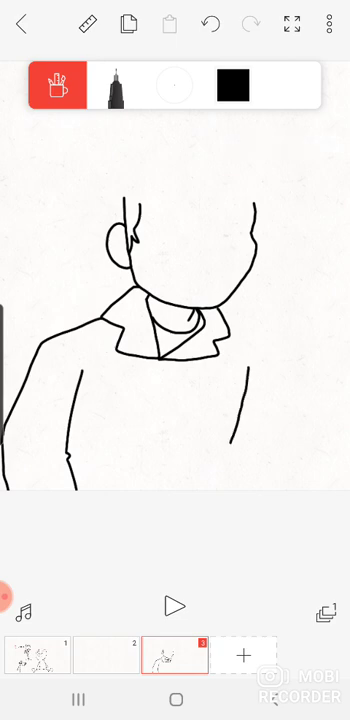
scroll(175, 330, up, 3)
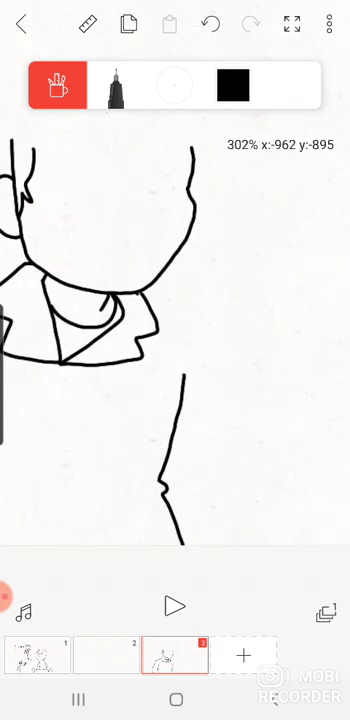
drag(140, 295, 225, 450)
scroll(175, 330, up, 2)
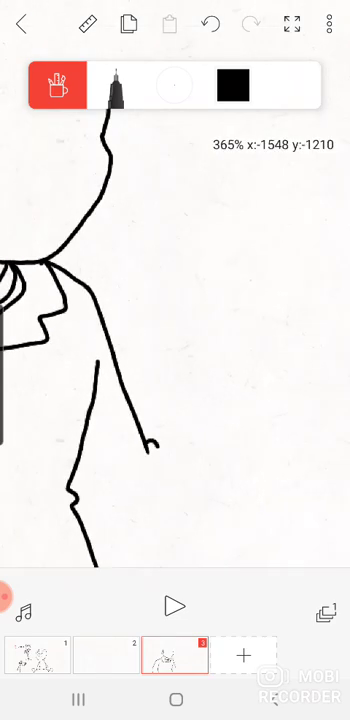
drag(133, 470, 226, 356)
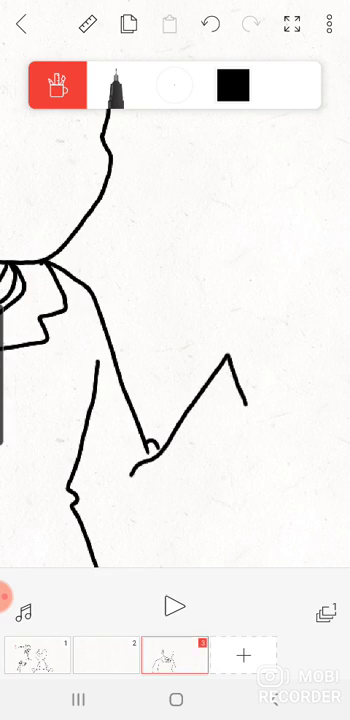
scroll(175, 370, up, 2)
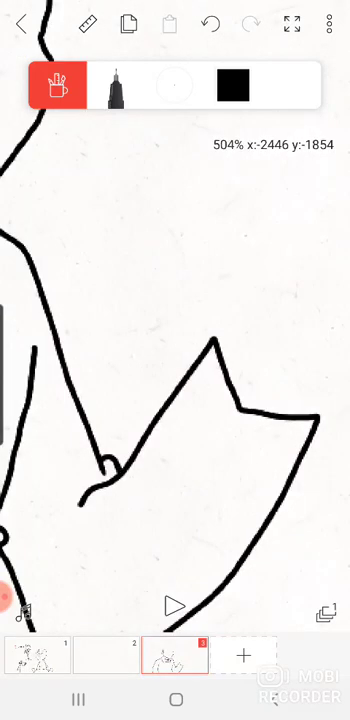
scroll(175, 400, up, 2)
mouse_move(120, 360)
mouse_down()
mouse_move(100, 265)
mouse_move(146, 297)
mouse_move(214, 212)
mouse_move(220, 274)
mouse_up()
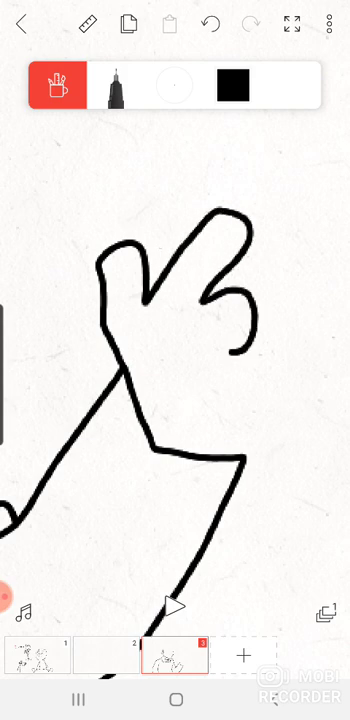
click(210, 23)
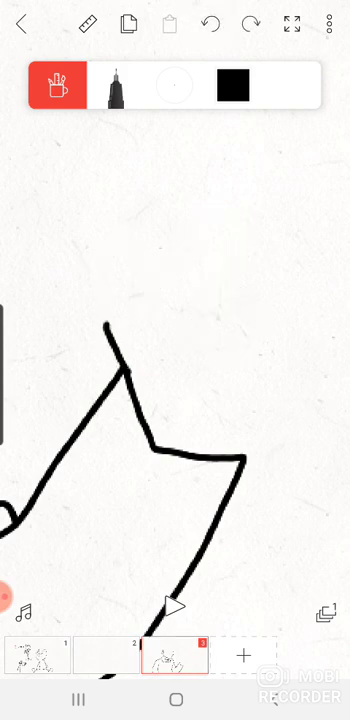
mouse_move(145, 258)
mouse_down()
mouse_move(201, 214)
mouse_move(220, 267)
mouse_move(212, 317)
mouse_up()
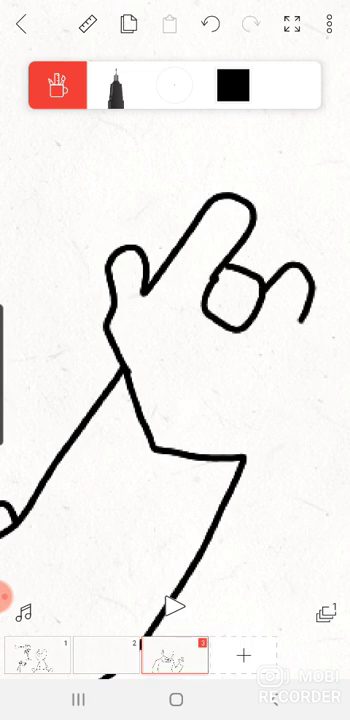
scroll(175, 330, down, 5)
scroll(175, 330, up, 2)
scroll(175, 330, up, 5)
scroll(175, 330, down, 2)
scroll(175, 330, up, 4)
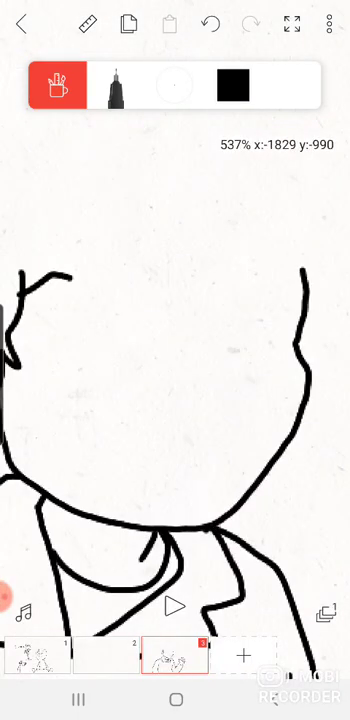
Step: Draw spiky hair across the top and down the right side of the head
mouse_move(80, 282)
mouse_down()
mouse_move(147, 274)
mouse_move(250, 280)
mouse_move(291, 265)
mouse_up()
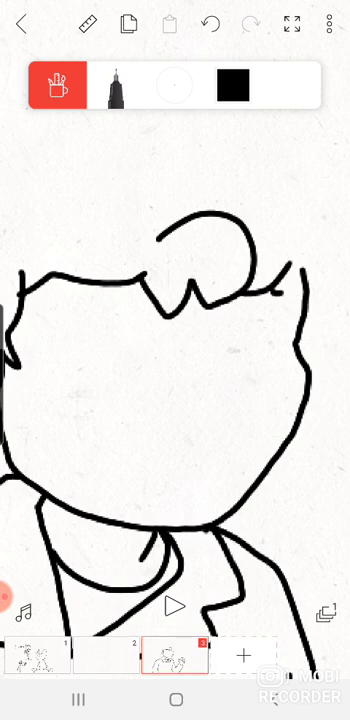
scroll(175, 300, up, 3)
click(214, 165)
scroll(175, 300, down, 5)
scroll(175, 400, up, 2)
drag(300, 263, 287, 328)
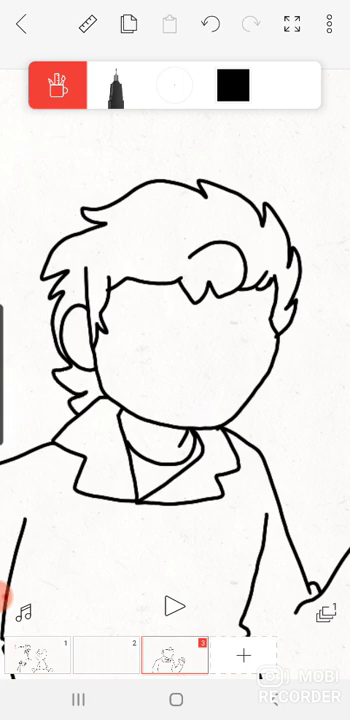
scroll(175, 350, down, 5)
scroll(175, 350, up, 3)
scroll(175, 300, down, 3)
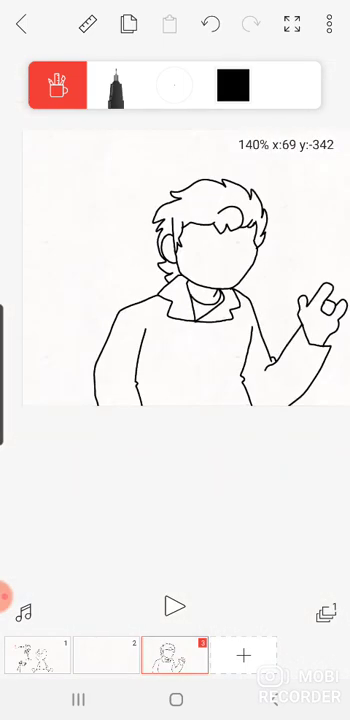
scroll(175, 300, up, 5)
scroll(175, 300, up, 3)
scroll(175, 300, up, 2)
Step: Add a hair stroke, then outline the angular left eye with its pupil
drag(10, 170, 108, 148)
scroll(175, 350, down, 1)
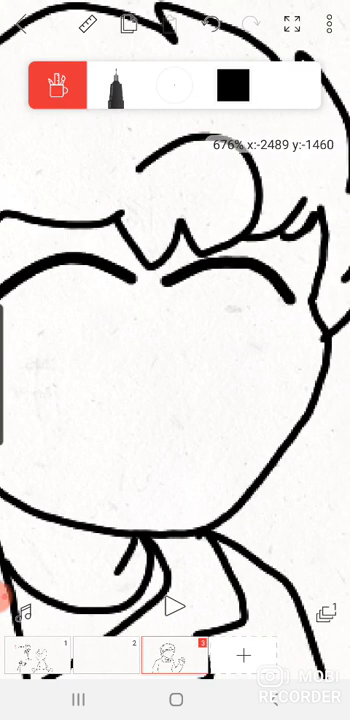
scroll(175, 350, down, 5)
scroll(175, 350, up, 5)
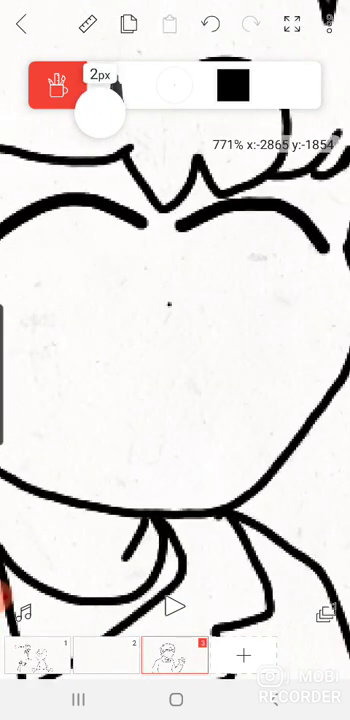
scroll(175, 300, up, 2)
mouse_move(165, 254)
mouse_down()
mouse_move(165, 270)
mouse_move(249, 300)
mouse_move(222, 380)
mouse_up()
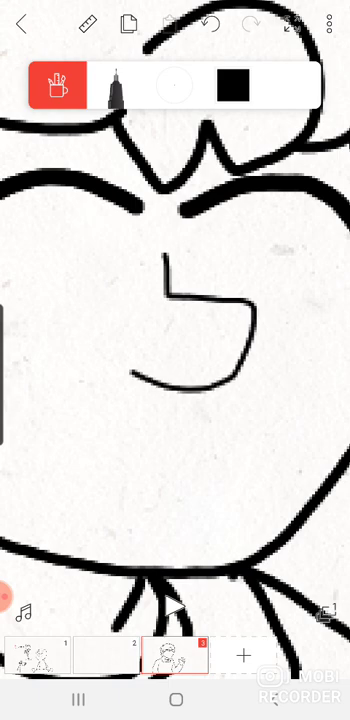
scroll(175, 350, down, 3)
scroll(175, 350, up, 4)
drag(113, 276, 110, 292)
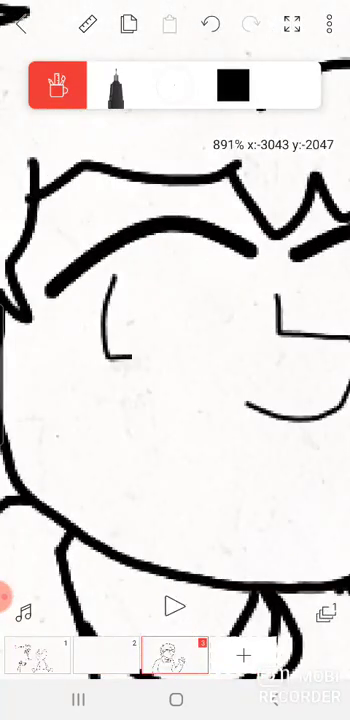
drag(185, 285, 152, 355)
scroll(175, 350, up, 2)
drag(75, 290, 245, 282)
mouse_move(162, 305)
mouse_down()
mouse_move(140, 308)
mouse_move(158, 362)
mouse_up()
scroll(175, 350, down, 3)
scroll(175, 350, up, 4)
Step: Draw the nose strokes and the right eye with an oval pupil
drag(141, 250, 136, 322)
scroll(175, 350, down, 1)
drag(203, 393, 218, 390)
drag(226, 278, 270, 376)
scroll(175, 350, up, 2)
mouse_move(167, 302)
mouse_down()
mouse_move(154, 345)
mouse_move(169, 305)
mouse_up()
scroll(175, 350, down, 5)
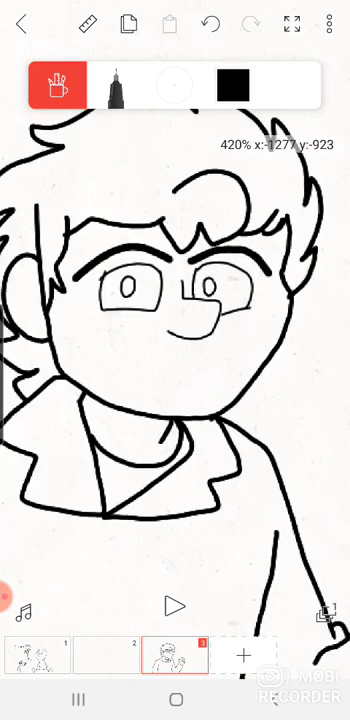
scroll(175, 330, up, 2)
scroll(175, 330, up, 2)
scroll(175, 330, up, 2)
scroll(175, 350, down, 4)
scroll(175, 350, up, 4)
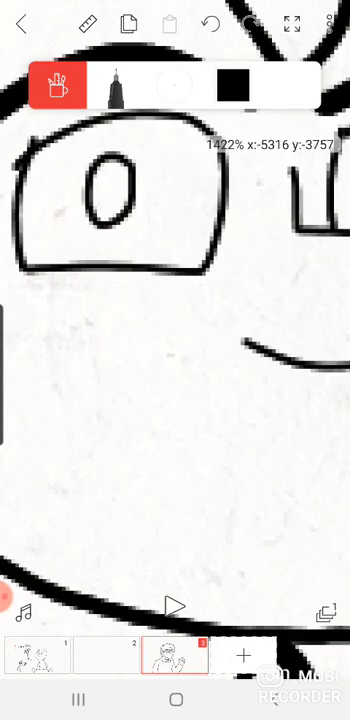
scroll(175, 350, down, 5)
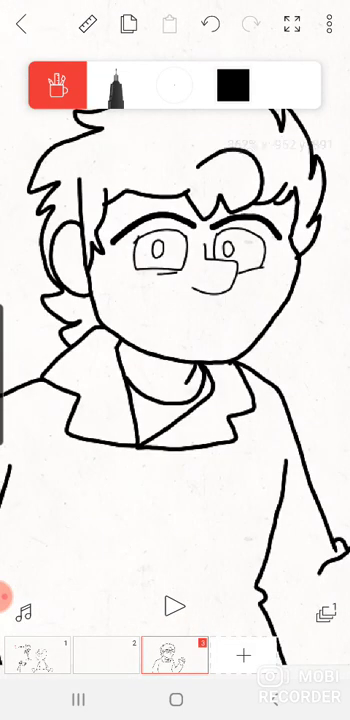
scroll(175, 350, up, 2)
scroll(175, 350, up, 2)
Step: Draw a wide smug grin with three teeth
mouse_move(248, 382)
mouse_down()
mouse_move(115, 345)
mouse_move(67, 321)
mouse_up()
scroll(175, 350, down, 3)
scroll(175, 350, up, 3)
scroll(175, 350, up, 2)
drag(72, 345, 80, 388)
drag(130, 368, 115, 408)
drag(193, 390, 200, 418)
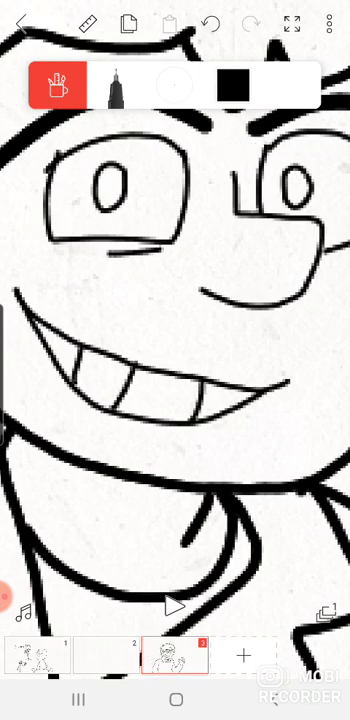
scroll(175, 350, down, 5)
scroll(175, 350, down, 1)
scroll(175, 350, down, 1)
scroll(175, 350, down, 2)
scroll(175, 300, up, 2)
Step: Erase the old raised hand down to the wrist
click(57, 85)
click(114, 84)
scroll(175, 300, up, 5)
mouse_move(180, 200)
mouse_down()
mouse_move(193, 193)
mouse_move(150, 260)
mouse_up()
Step: Redraw the hand as a thumbs-up fist with a 5px brush
click(57, 85)
drag(80, 124, 90, 108)
scroll(175, 400, up, 2)
mouse_move(100, 328)
mouse_down()
mouse_move(75, 172)
mouse_move(135, 195)
mouse_up()
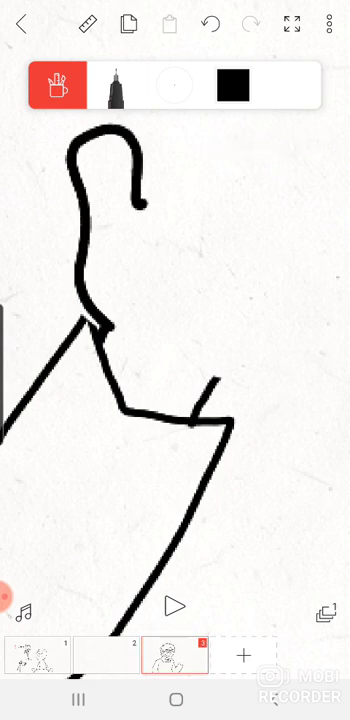
mouse_move(158, 198)
mouse_down()
mouse_move(205, 263)
mouse_move(183, 212)
mouse_up()
drag(237, 280, 162, 293)
mouse_move(237, 310)
mouse_down()
mouse_move(238, 332)
mouse_move(222, 360)
mouse_up()
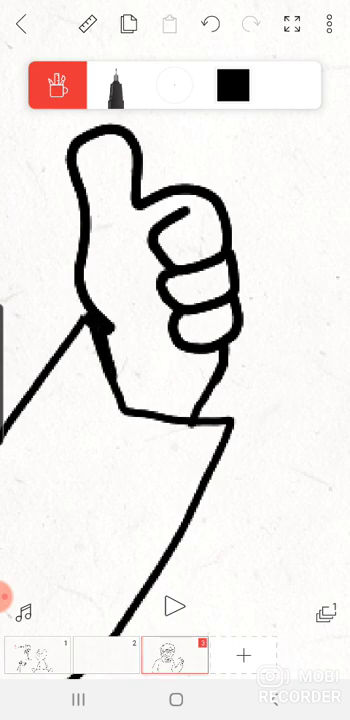
scroll(175, 290, down, 5)
scroll(175, 290, down, 3)
scroll(175, 290, up, 2)
scroll(175, 290, up, 1)
Step: Set the fill bucket colour to a saturated blue
click(233, 85)
click(116, 85)
click(73, 470)
click(231, 378)
click(24, 24)
scroll(175, 360, up, 5)
Step: Try filling the left eye blue at 76% then 67% threshold, undoing face spills
click(150, 430)
click(211, 22)
drag(200, 85, 160, 85)
click(96, 300)
click(270, 400)
scroll(175, 360, up, 2)
click(211, 22)
click(200, 250)
click(211, 22)
scroll(175, 300, up, 5)
Step: Adjust the brush size, then retry and undo a blue eye fill
click(88, 22)
click(233, 85)
click(22, 150)
mouse_move(175, 85)
mouse_down()
mouse_move(150, 85)
mouse_move(160, 85)
mouse_up()
scroll(175, 300, down, 3)
click(57, 85)
click(233, 85)
scroll(175, 300, down, 2)
click(190, 240)
click(211, 22)
scroll(175, 300, up, 3)
click(57, 85)
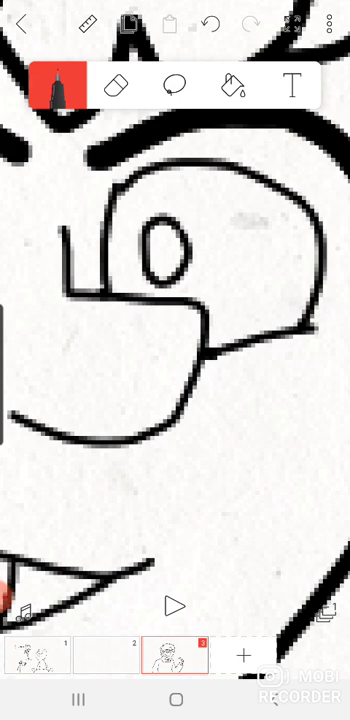
Step: Fill the left pupil blue, undoing fills that spilled onto the face
click(233, 85)
click(250, 260)
click(211, 22)
click(250, 260)
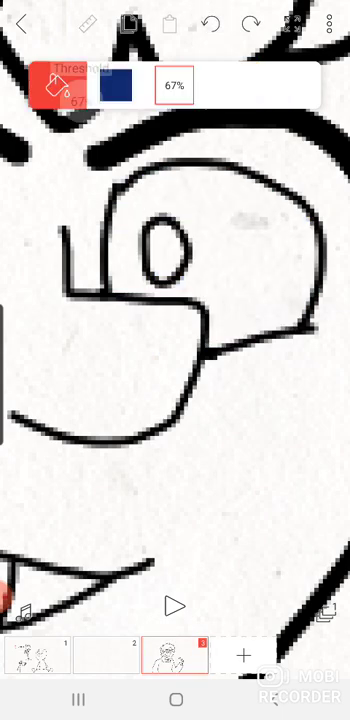
click(250, 250)
click(210, 22)
Step: Set the brush to 2px, then undo a right-eye blue fill
click(37, 85)
click(233, 85)
scroll(175, 350, down, 5)
scroll(175, 350, up, 2)
scroll(175, 350, up, 2)
scroll(175, 300, up, 3)
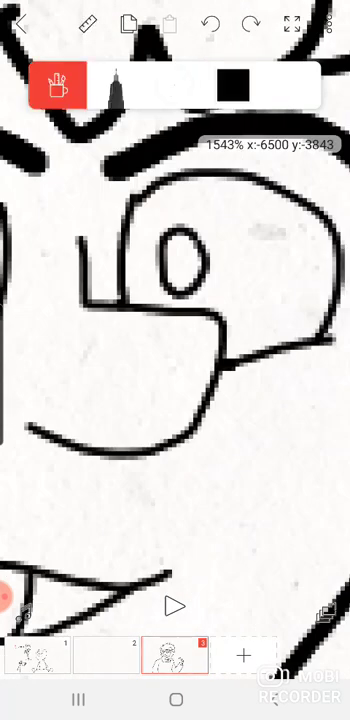
scroll(175, 300, up, 3)
drag(100, 115, 97, 110)
scroll(175, 350, down, 3)
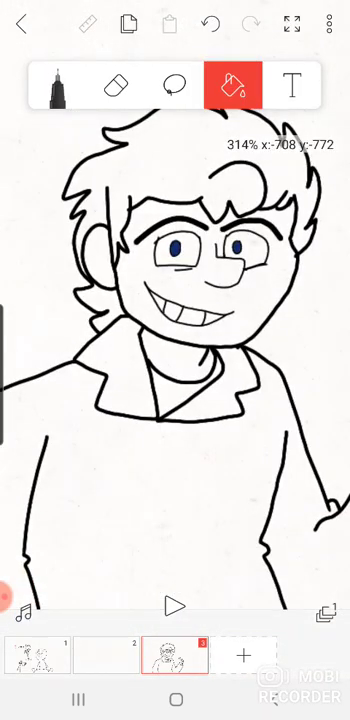
scroll(175, 300, up, 2)
click(210, 22)
click(57, 85)
scroll(175, 300, up, 2)
scroll(175, 300, up, 3)
Step: Fill the right pupil blue, then the jacket and hair black at 94% threshold
click(57, 85)
click(233, 85)
click(165, 287)
scroll(175, 300, down, 5)
scroll(175, 300, down, 3)
click(233, 85)
click(116, 83)
click(103, 437)
click(22, 24)
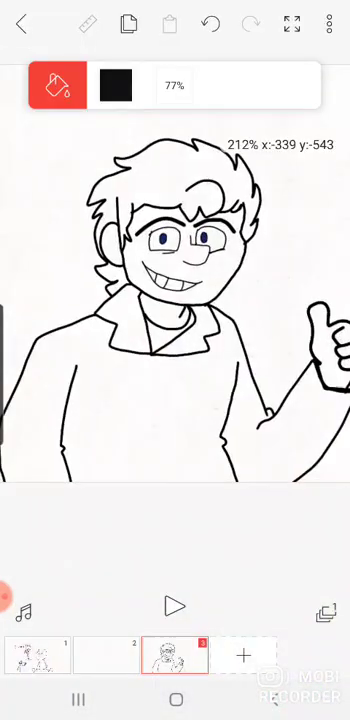
drag(174, 85, 111, 70)
click(80, 400)
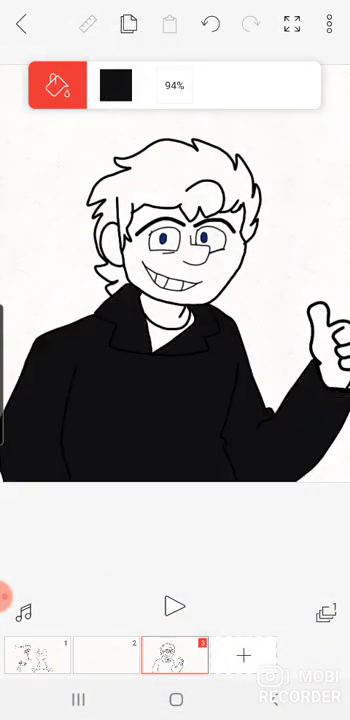
click(116, 85)
click(22, 24)
scroll(175, 300, up, 5)
click(150, 130)
scroll(175, 300, down, 5)
scroll(175, 300, down, 2)
scroll(175, 300, down, 1)
Step: Fill the neck and face tan, using a 76% threshold for the face
click(116, 85)
click(40, 642)
scroll(175, 300, up, 5)
click(125, 330)
click(100, 240)
click(210, 24)
drag(174, 85, 91, 142)
click(100, 240)
Step: Fill the neck lighter tan and the thumbs-up hand darker tan, then add frame 4
click(116, 85)
click(241, 643)
click(140, 365)
scroll(175, 300, down, 5)
scroll(175, 300, up, 3)
click(116, 85)
click(45, 644)
click(24, 24)
click(240, 300)
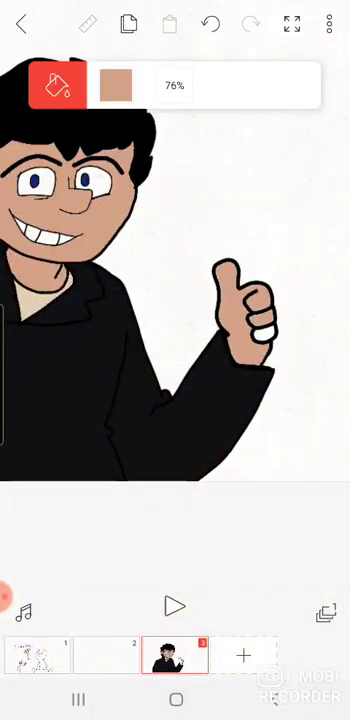
scroll(175, 300, down, 5)
scroll(175, 300, up, 1)
scroll(175, 300, down, 1)
scroll(175, 300, up, 2)
scroll(175, 300, up, 1)
click(243, 655)
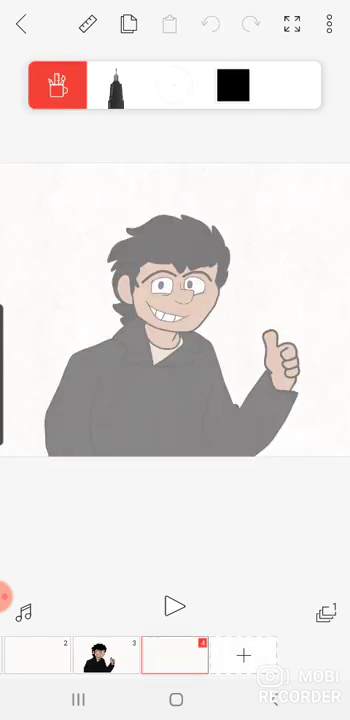
Step: Review frame 3, then trace the face, brow and hair top on frame 4 at 5px
drag(105, 655, 177, 655)
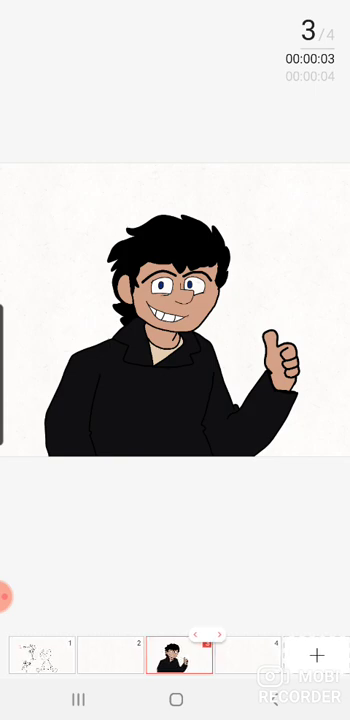
drag(180, 655, 105, 655)
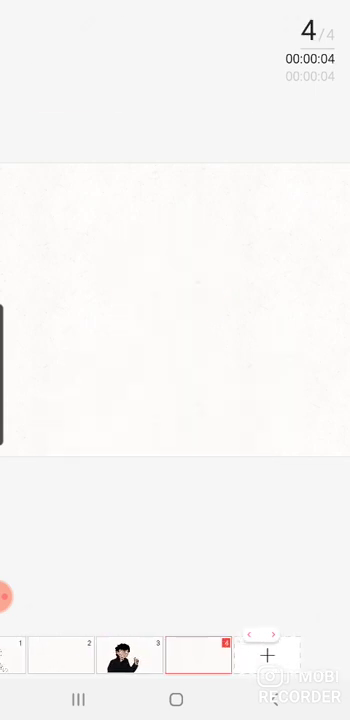
drag(93, 90, 97, 90)
scroll(170, 300, up, 5)
mouse_move(297, 240)
mouse_down()
mouse_move(257, 377)
mouse_move(130, 424)
mouse_up()
drag(242, 250, 238, 266)
scroll(175, 300, up, 1)
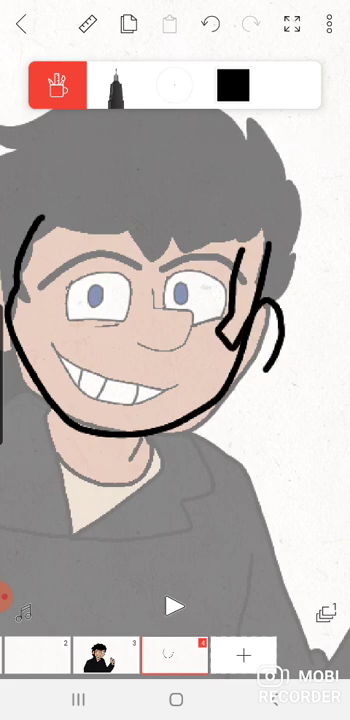
scroll(175, 300, up, 1)
mouse_move(283, 262)
mouse_down()
mouse_move(248, 228)
mouse_move(196, 257)
mouse_move(112, 243)
mouse_up()
scroll(175, 300, down, 2)
scroll(175, 300, up, 2)
scroll(175, 300, up, 2)
Step: Trace the neck, the left side of the jacket and the hand resting on it
click(288, 433)
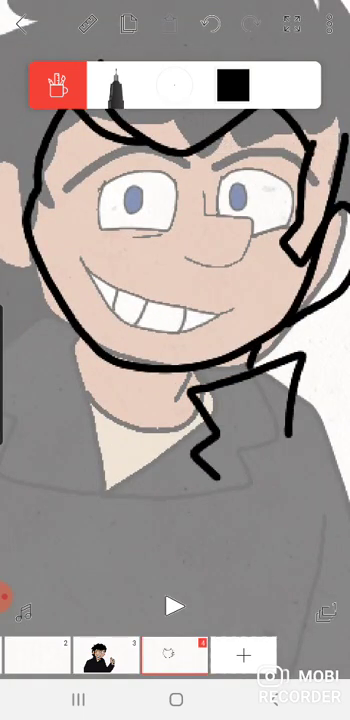
mouse_move(138, 373)
mouse_down()
mouse_move(139, 392)
mouse_move(150, 414)
mouse_move(192, 396)
mouse_up()
scroll(175, 300, down, 5)
scroll(175, 300, up, 1)
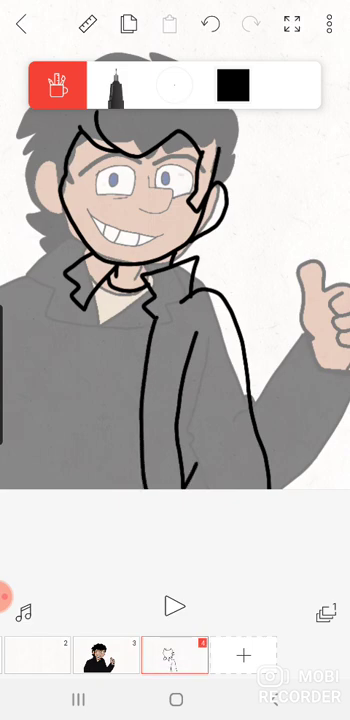
scroll(175, 300, up, 3)
scroll(175, 300, down, 2)
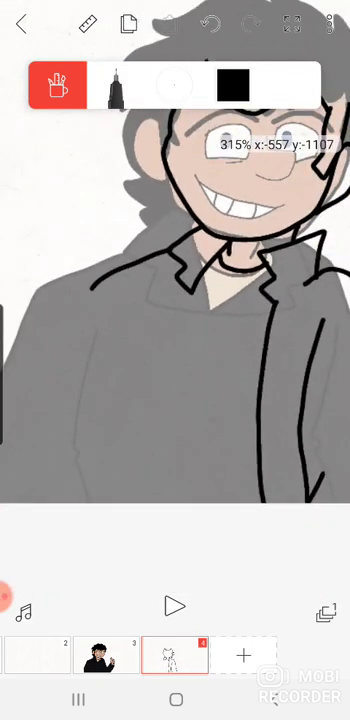
drag(90, 288, 72, 495)
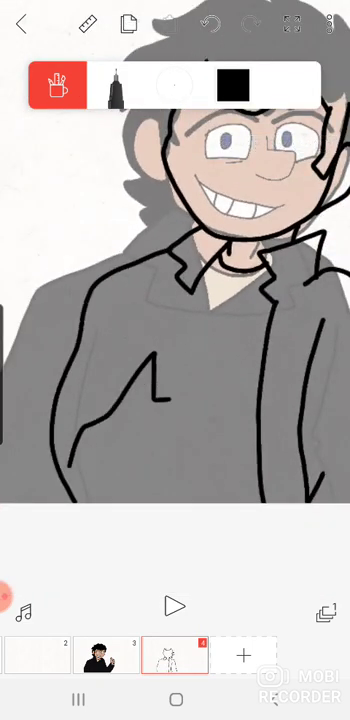
scroll(175, 300, up, 4)
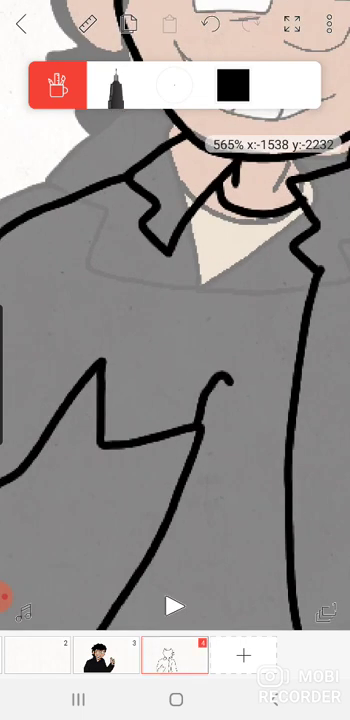
drag(198, 425, 245, 392)
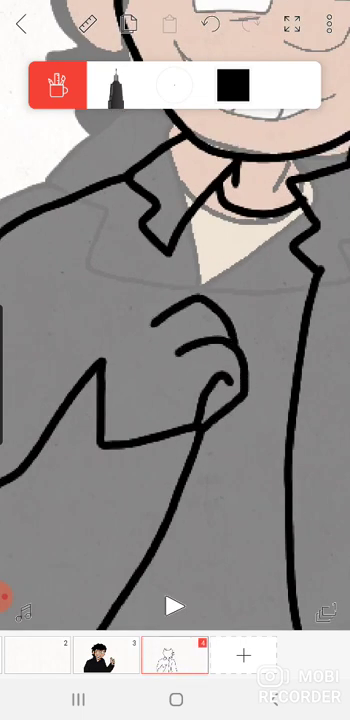
scroll(175, 300, down, 4)
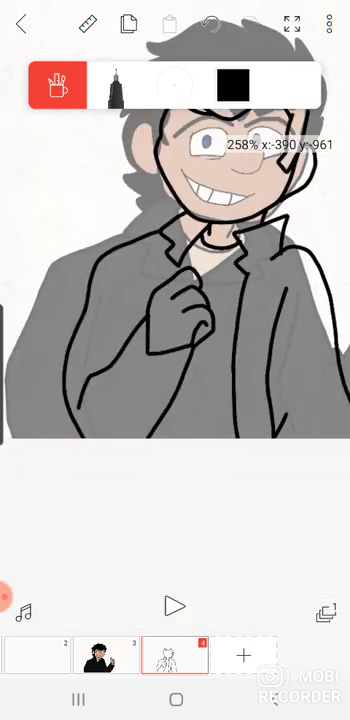
scroll(175, 300, up, 3)
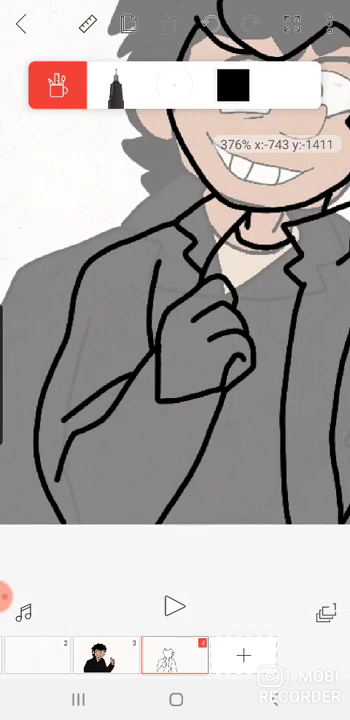
scroll(175, 300, down, 3)
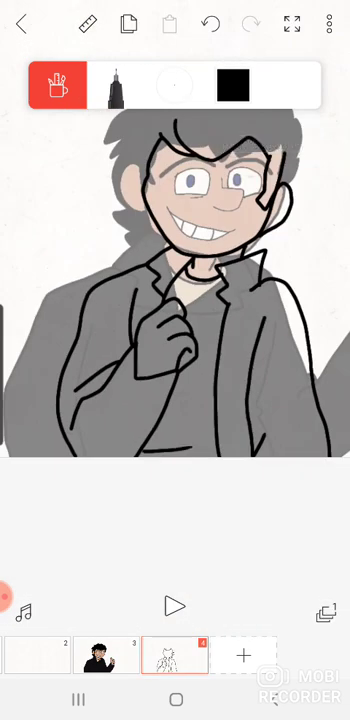
scroll(175, 300, down, 2)
scroll(175, 300, up, 4)
scroll(175, 300, up, 1)
scroll(175, 300, down, 1)
Step: Undo a stroke, redraw the left eyebrow, then start writing letters with a 3px brush
click(210, 23)
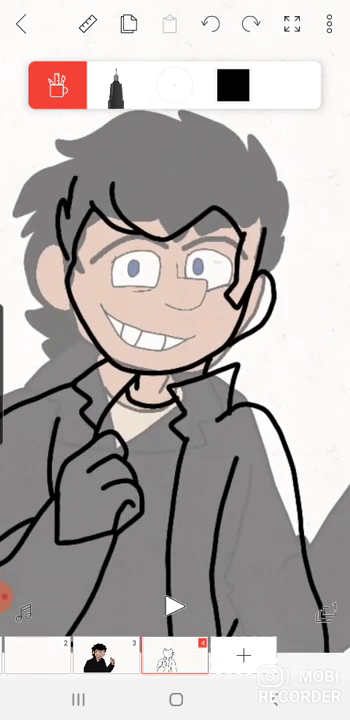
scroll(175, 300, up, 1)
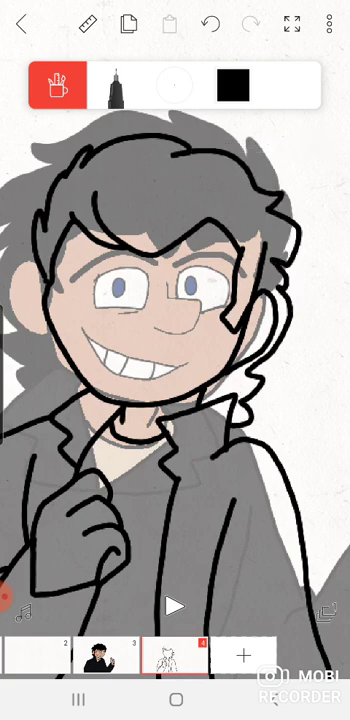
scroll(175, 350, up, 3)
scroll(175, 350, down, 2)
scroll(175, 350, up, 3)
drag(105, 215, 185, 258)
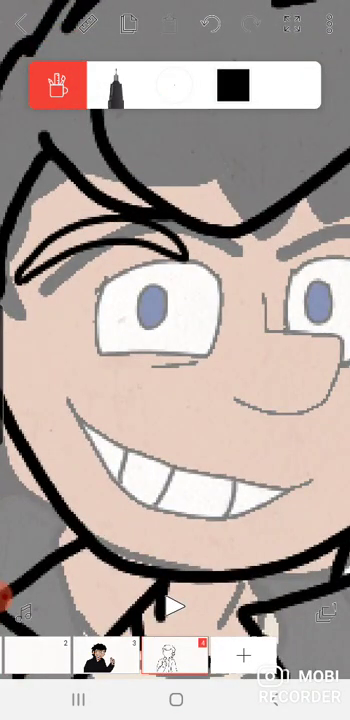
scroll(175, 350, down, 3)
scroll(175, 350, up, 1)
drag(150, 350, 320, 330)
drag(115, 85, 95, 110)
scroll(175, 350, up, 3)
drag(69, 262, 61, 337)
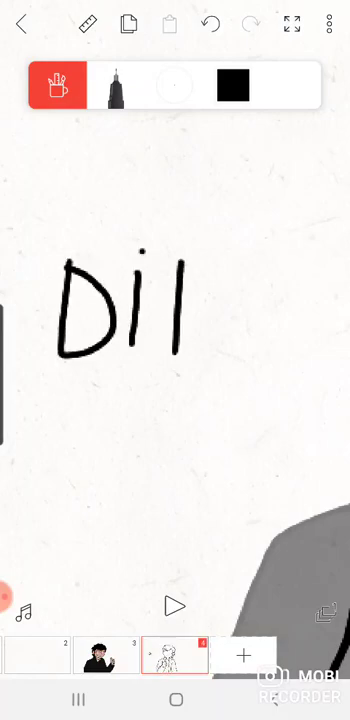
Step: Undo the letters and draw the brow line above the right eye at 3px
click(210, 23)
click(210, 23)
scroll(175, 350, down, 3)
click(210, 23)
scroll(175, 350, down, 2)
scroll(180, 240, up, 3)
scroll(180, 240, up, 2)
drag(90, 88, 100, 88)
scroll(180, 240, up, 3)
scroll(175, 350, up, 1)
click(96, 243)
drag(247, 213, 299, 287)
click(210, 22)
scroll(175, 350, down, 3)
scroll(175, 350, up, 1)
scroll(175, 350, up, 3)
click(210, 22)
mouse_move(108, 243)
mouse_down()
mouse_move(193, 244)
mouse_move(299, 290)
mouse_up()
scroll(175, 350, down, 3)
scroll(175, 350, up, 3)
Step: With a 2px brush, outline the eyes and irises and draw the nose curve
click(174, 85)
scroll(175, 350, up, 1)
scroll(175, 350, up, 2)
drag(80, 310, 125, 330)
scroll(175, 350, up, 3)
mouse_move(103, 206)
mouse_down()
mouse_move(60, 330)
mouse_move(210, 345)
mouse_up()
drag(249, 232, 232, 350)
drag(100, 207, 242, 215)
drag(207, 243, 197, 305)
scroll(175, 330, down, 5)
scroll(175, 330, up, 5)
mouse_move(127, 230)
mouse_down()
mouse_move(125, 330)
mouse_move(245, 377)
mouse_up()
drag(262, 245, 270, 378)
scroll(175, 330, down, 5)
Step: Undo the glasses strokes and redraw the left eyebrow and right eyelid line
click(210, 24)
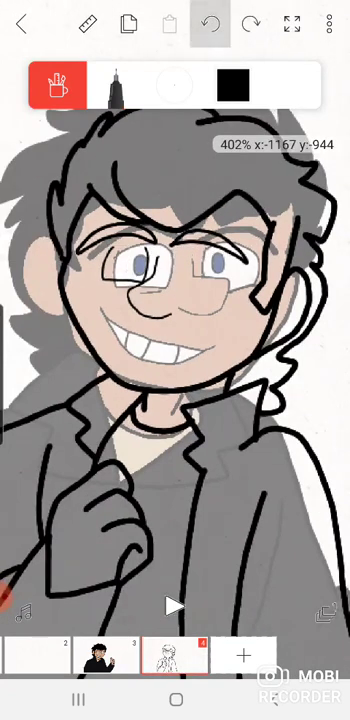
click(210, 24)
click(210, 24)
scroll(175, 330, up, 3)
scroll(175, 330, up, 2)
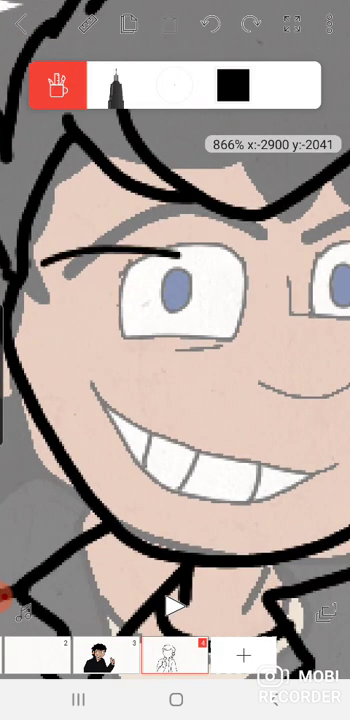
drag(209, 233, 45, 212)
scroll(175, 330, down, 3)
scroll(175, 330, up, 3)
scroll(175, 330, up, 1)
drag(117, 225, 265, 286)
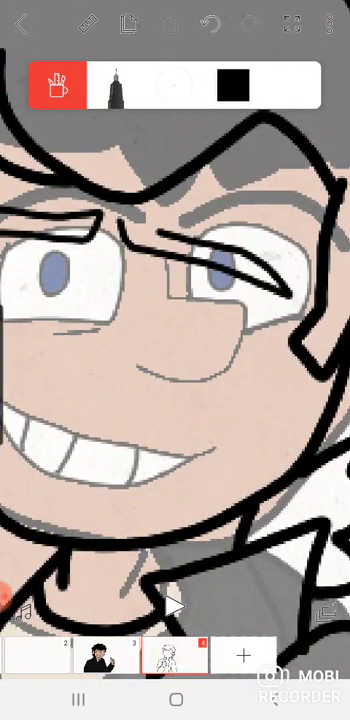
scroll(175, 360, down, 3)
scroll(175, 360, up, 3)
Step: At 2px, draw the curved nose, iris line, smirking mouth and cheek curve
drag(175, 85, 180, 85)
scroll(175, 360, up, 3)
drag(125, 268, 170, 340)
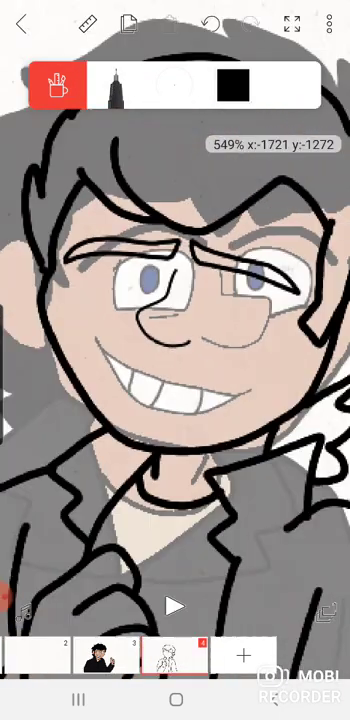
scroll(175, 360, down, 3)
scroll(175, 360, up, 3)
drag(64, 358, 190, 378)
drag(222, 272, 205, 360)
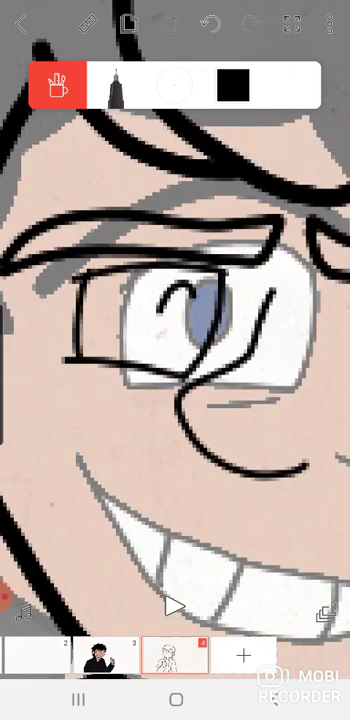
scroll(175, 360, down, 3)
scroll(175, 360, up, 3)
drag(148, 373, 275, 374)
mouse_move(160, 265)
mouse_down()
mouse_move(275, 375)
mouse_move(148, 325)
mouse_up()
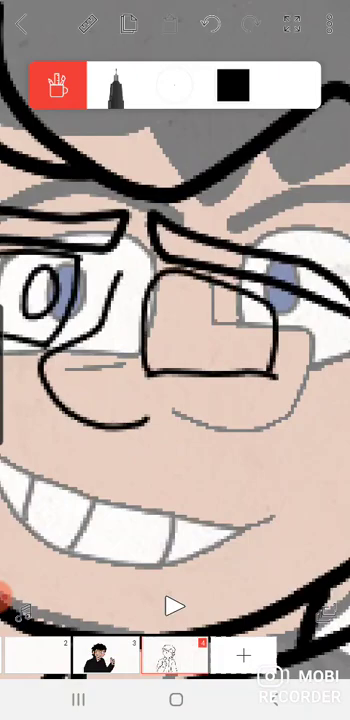
scroll(175, 300, up, 3)
click(210, 22)
click(250, 22)
scroll(175, 360, down, 3)
scroll(175, 360, up, 2)
scroll(175, 300, up, 1)
scroll(175, 330, down, 2)
scroll(175, 330, up, 1)
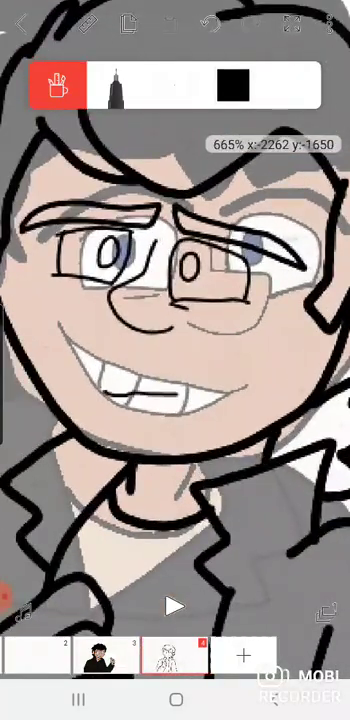
scroll(175, 330, down, 3)
Step: Preview the line art, then select the fill bucket with a blue colour
click(174, 605)
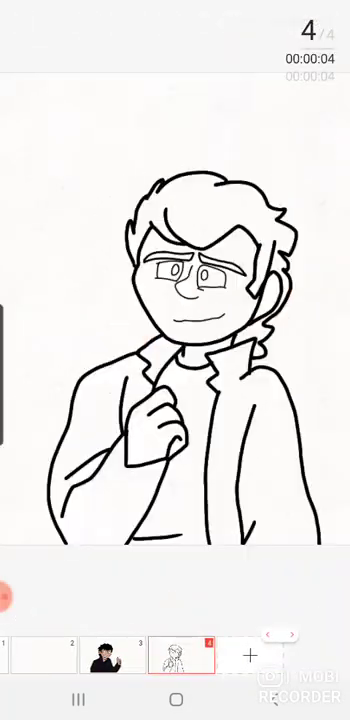
click(175, 360)
click(56, 83)
click(233, 84)
click(116, 84)
click(100, 470)
Step: Fill the left eye blue and the right eye green, then load Preset 150
drag(212, 324, 220, 379)
click(24, 24)
scroll(175, 330, up, 3)
scroll(175, 330, up, 1)
scroll(175, 330, up, 1)
click(116, 84)
click(222, 329)
drag(222, 329, 249, 352)
click(22, 22)
click(250, 258)
scroll(175, 330, down, 2)
click(116, 84)
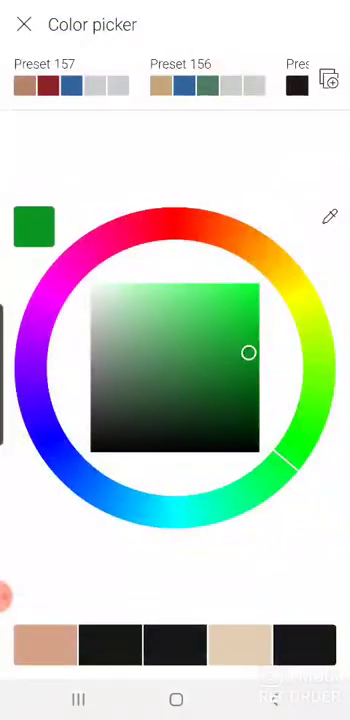
scroll(175, 80, left, 10)
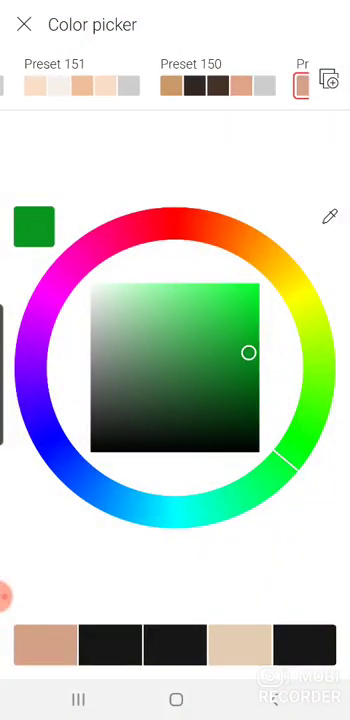
click(116, 85)
Step: Fill the hair tan and pick a salmon skin tone for the face
click(45, 645)
click(24, 24)
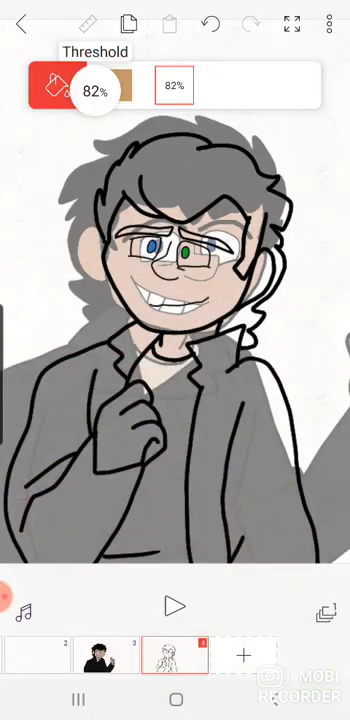
click(136, 161)
scroll(175, 330, up, 2)
click(140, 210)
scroll(175, 330, down, 2)
click(116, 84)
click(240, 645)
click(24, 24)
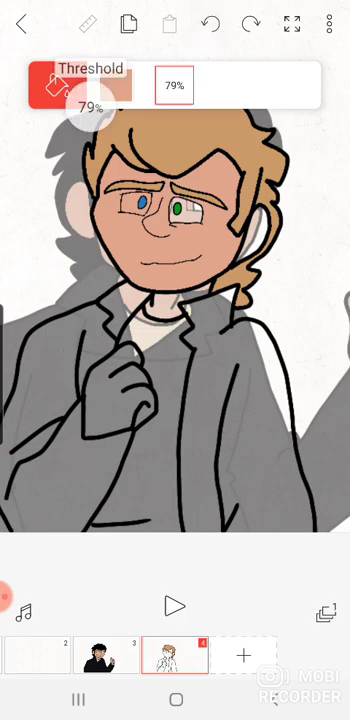
Step: Set the fill threshold to 76%, then 82%, and fill the jacket dark brown
drag(174, 85, 130, 85)
scroll(175, 330, down, 2)
click(116, 84)
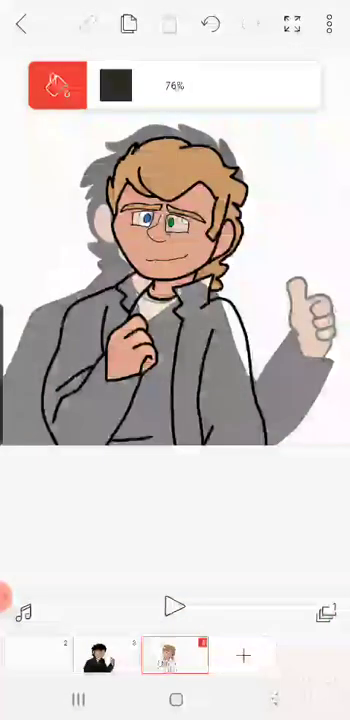
drag(130, 85, 160, 85)
scroll(175, 250, up, 2)
click(60, 380)
click(265, 360)
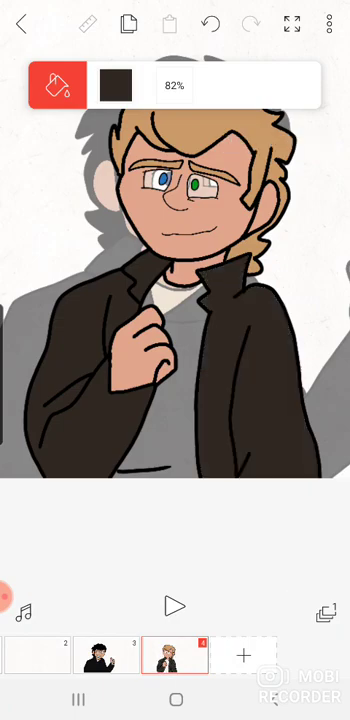
click(116, 84)
click(157, 406)
Step: Fill the shirt brown, compare frames 3 and 4, dismiss the storage warning, add frame 5
click(22, 24)
click(170, 420)
scroll(175, 290, down, 2)
scroll(175, 290, down, 2)
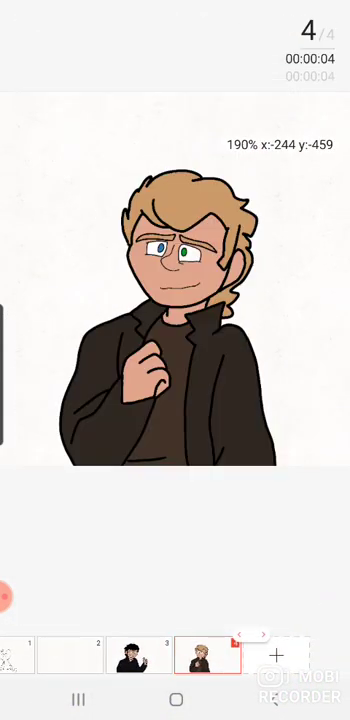
click(140, 655)
click(209, 655)
click(128, 655)
click(209, 655)
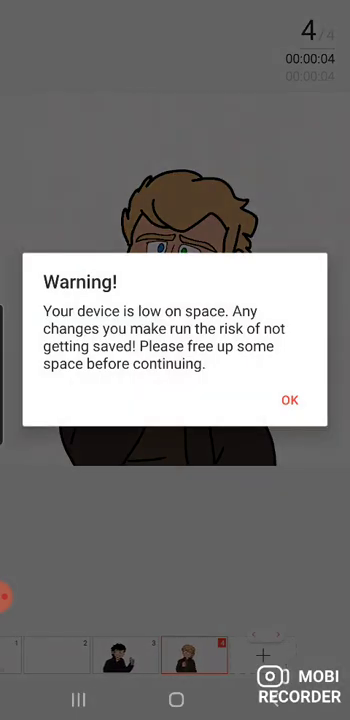
click(289, 399)
scroll(175, 290, up, 2)
click(243, 655)
Step: With the pen on frame 5, sketch spiky hair strokes, undoing two failed attempts
click(57, 85)
scroll(175, 350, up, 3)
click(112, 88)
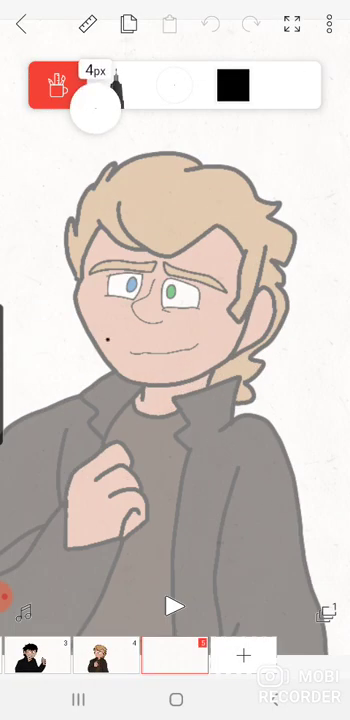
scroll(175, 350, down, 3)
scroll(175, 350, up, 3)
scroll(175, 350, up, 2)
scroll(175, 350, down, 2)
scroll(175, 350, up, 2)
scroll(175, 350, down, 1)
scroll(175, 350, up, 1)
scroll(175, 350, up, 1)
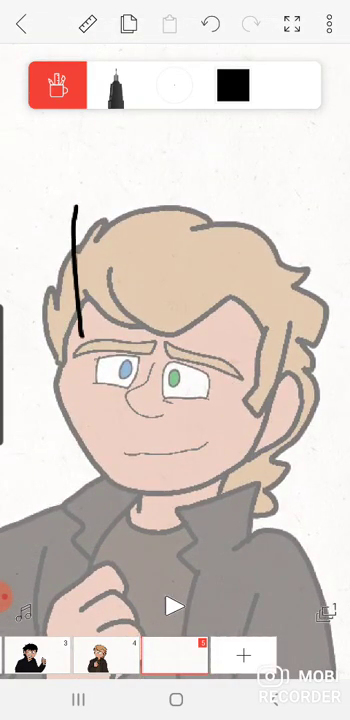
click(210, 23)
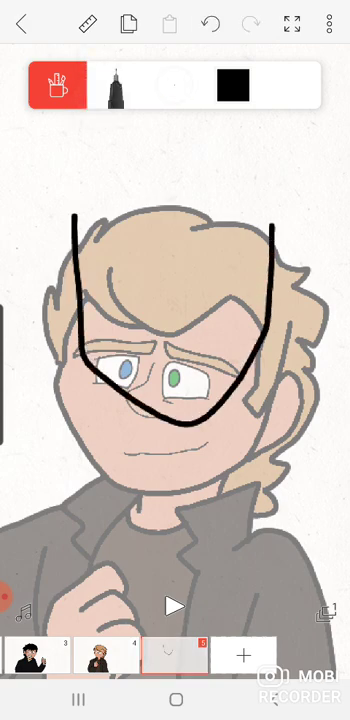
scroll(80, 260, up, 3)
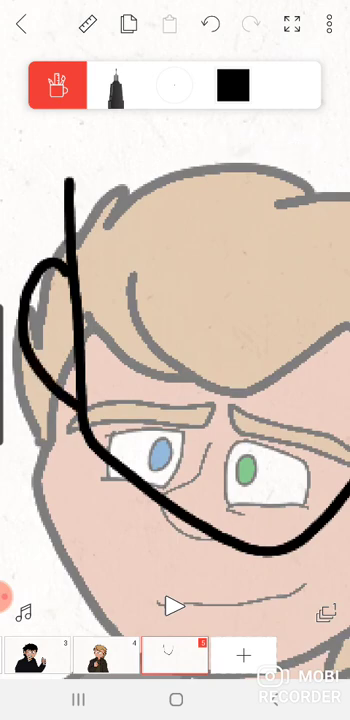
drag(108, 196, 91, 265)
scroll(175, 350, down, 2)
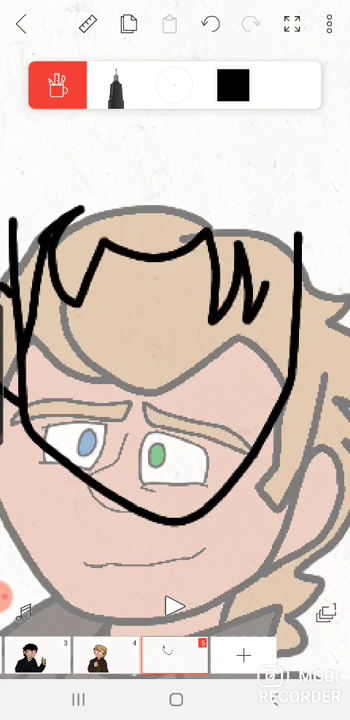
scroll(175, 350, down, 3)
scroll(175, 300, up, 2)
scroll(175, 300, up, 1)
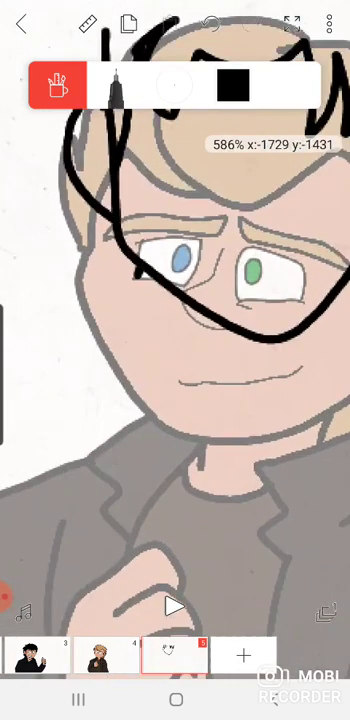
scroll(175, 300, down, 3)
click(210, 24)
scroll(150, 330, up, 3)
scroll(150, 380, down, 1)
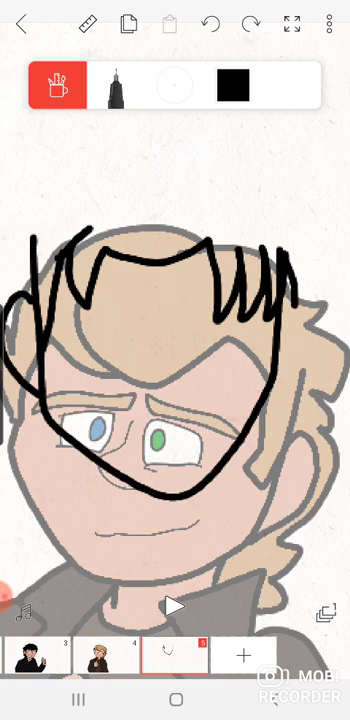
scroll(175, 350, down, 3)
scroll(175, 350, up, 2)
scroll(175, 350, up, 1)
scroll(175, 350, up, 1)
scroll(175, 350, up, 1)
scroll(175, 350, down, 2)
drag(75, 235, 95, 298)
drag(152, 244, 178, 290)
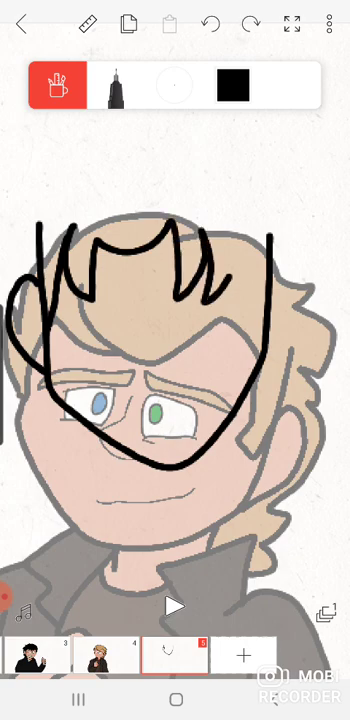
scroll(175, 350, down, 1)
scroll(175, 350, up, 3)
scroll(175, 350, down, 1)
scroll(175, 350, up, 1)
scroll(175, 350, down, 1)
scroll(175, 350, up, 1)
Step: Undo a stray stroke, then sketch the new face's cheek, jawline and chin hook
click(210, 24)
drag(104, 322, 140, 298)
scroll(175, 300, up, 2)
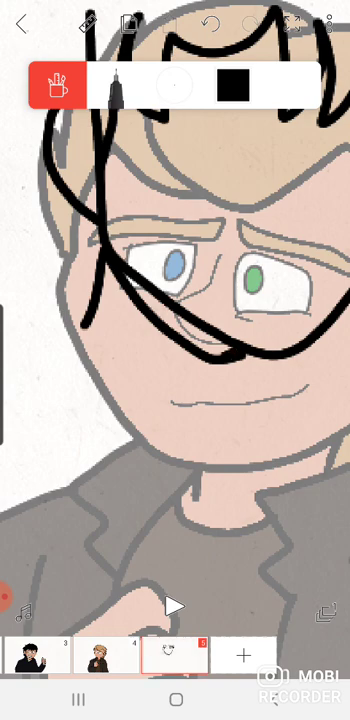
drag(262, 352, 215, 398)
drag(90, 322, 215, 418)
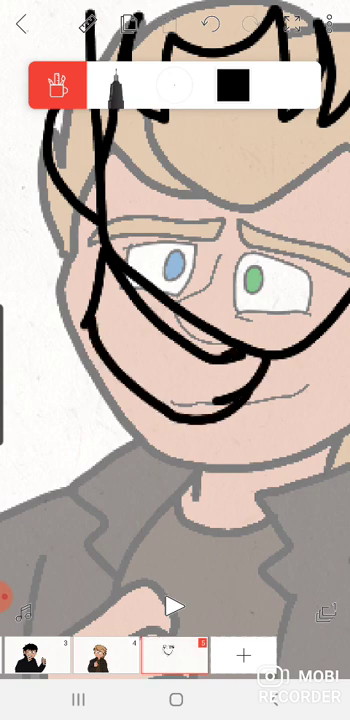
scroll(175, 300, down, 3)
scroll(175, 300, up, 1)
drag(50, 302, 105, 320)
Step: Draw the zigzag collar, the left shoulder line and a horizontal jacket line
drag(175, 300, 162, 305)
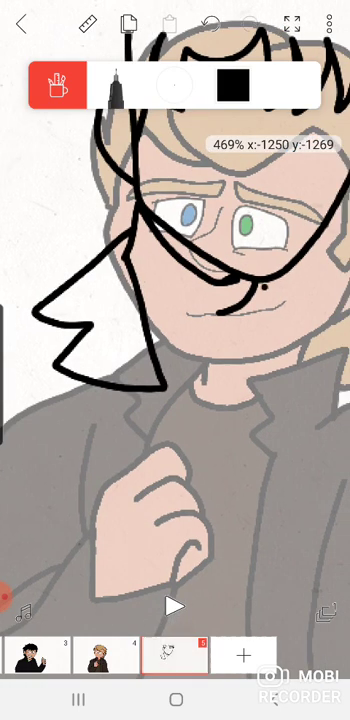
drag(258, 372, 197, 396)
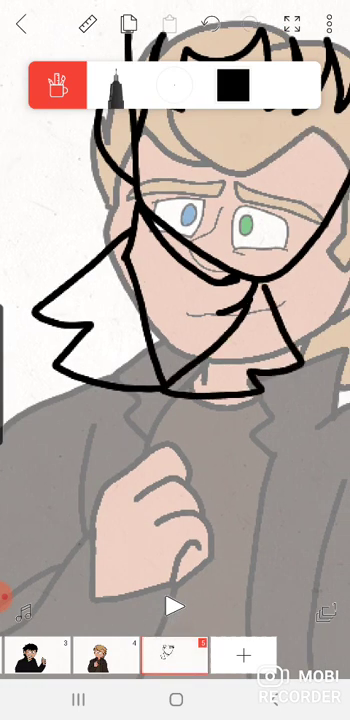
scroll(271, 151, down, 5)
mouse_move(195, 200)
mouse_down()
mouse_move(112, 220)
mouse_move(62, 365)
mouse_up()
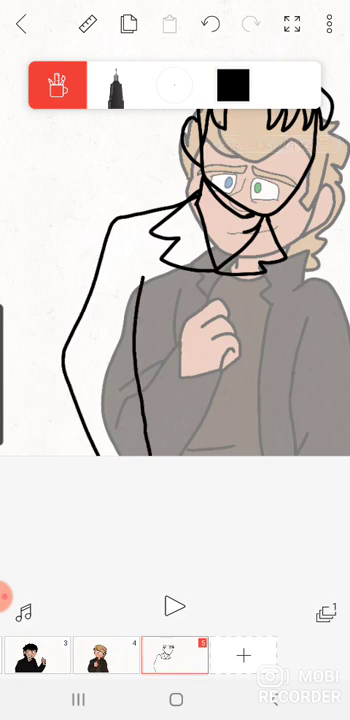
scroll(175, 270, right, 3)
click(210, 22)
scroll(175, 270, up, 2)
drag(205, 199, 73, 278)
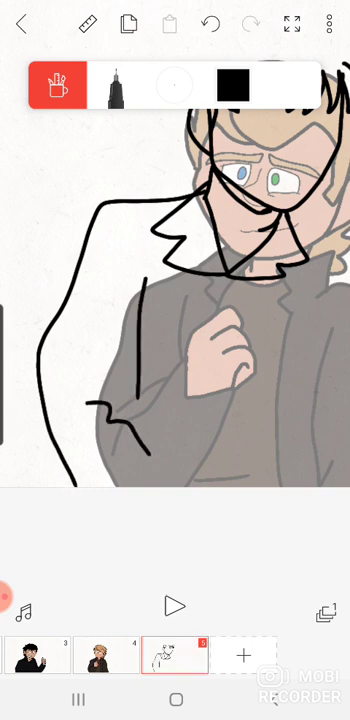
scroll(175, 278, right, 3)
drag(75, 443, 218, 453)
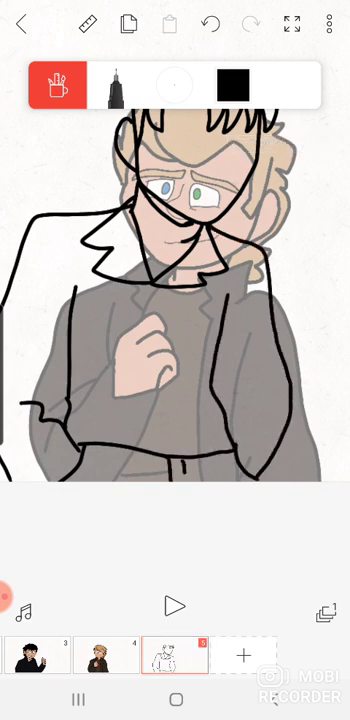
scroll(175, 300, up, 3)
scroll(175, 300, up, 2)
scroll(175, 300, up, 1)
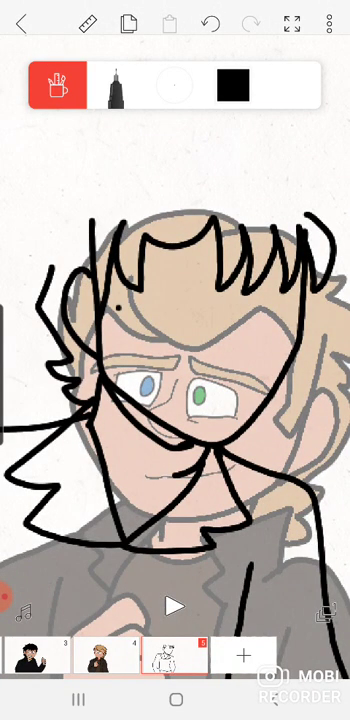
scroll(175, 400, down, 3)
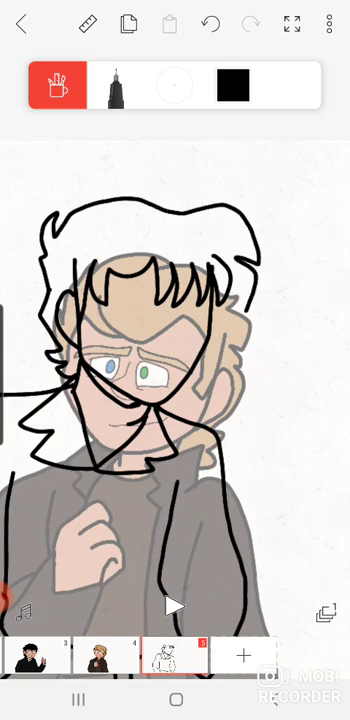
scroll(175, 380, up, 2)
scroll(175, 380, up, 3)
Step: Draw the forehead hairline and heavy lids over both eyes, redoing a curved stroke
drag(109, 283, 165, 300)
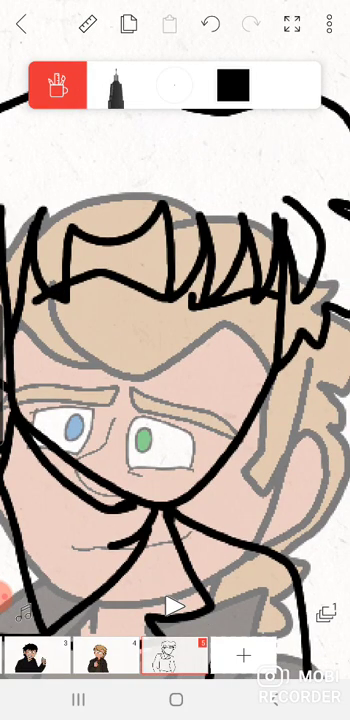
scroll(175, 380, up, 3)
scroll(175, 380, up, 1)
scroll(175, 380, down, 5)
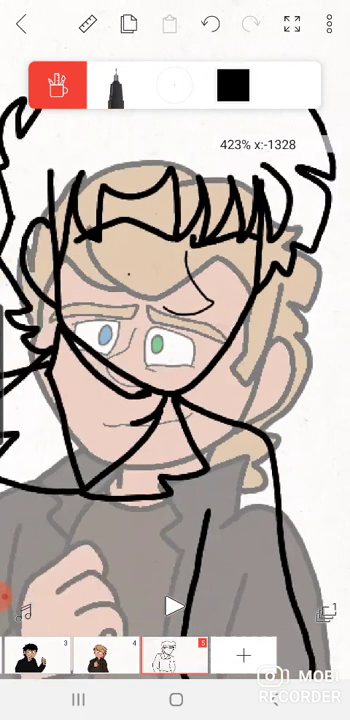
scroll(175, 380, up, 4)
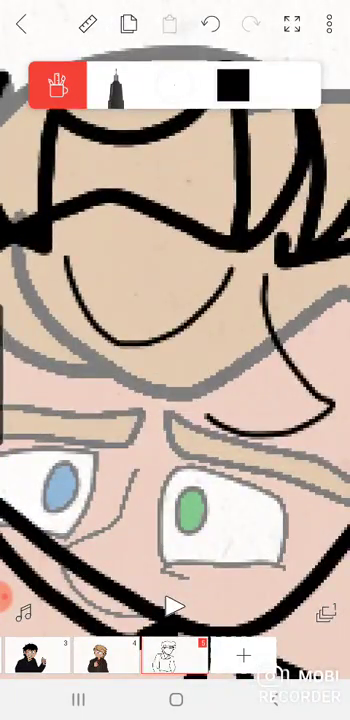
drag(42, 270, 243, 297)
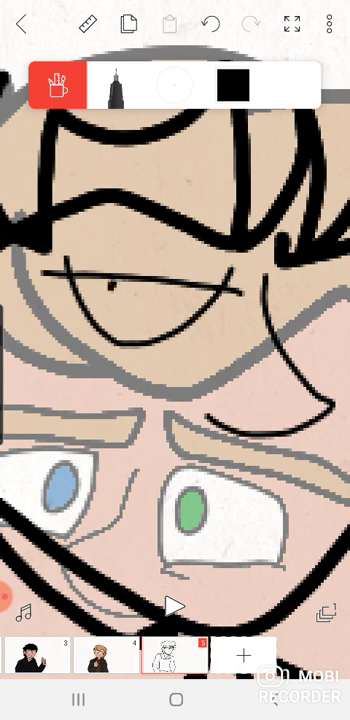
scroll(110, 285, up, 3)
scroll(110, 285, up, 1)
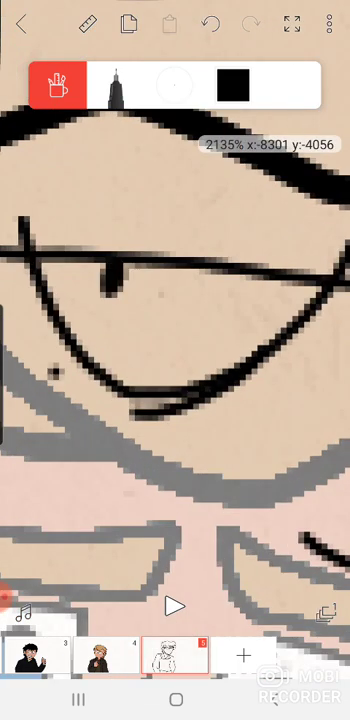
scroll(175, 380, down, 5)
scroll(175, 380, up, 3)
mouse_move(120, 240)
mouse_down()
mouse_move(130, 275)
mouse_move(215, 340)
mouse_up()
scroll(175, 360, down, 3)
scroll(175, 360, up, 4)
scroll(175, 360, up, 1)
drag(300, 235, 140, 345)
drag(75, 240, 300, 235)
scroll(175, 360, down, 5)
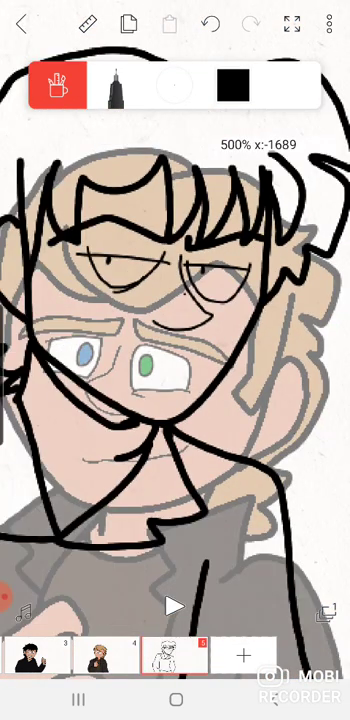
scroll(175, 360, up, 3)
scroll(175, 360, down, 4)
scroll(175, 360, up, 3)
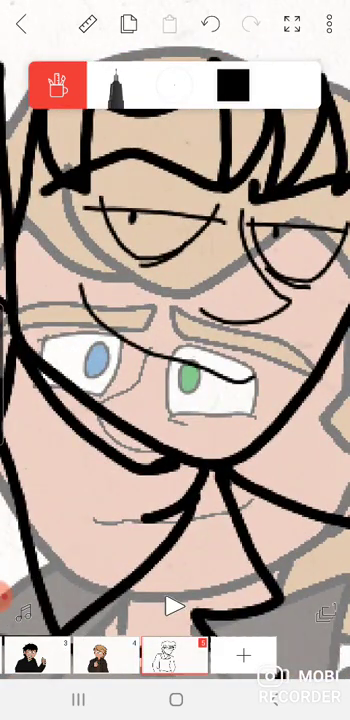
click(210, 22)
mouse_move(240, 380)
mouse_down()
mouse_move(97, 300)
mouse_move(110, 324)
mouse_up()
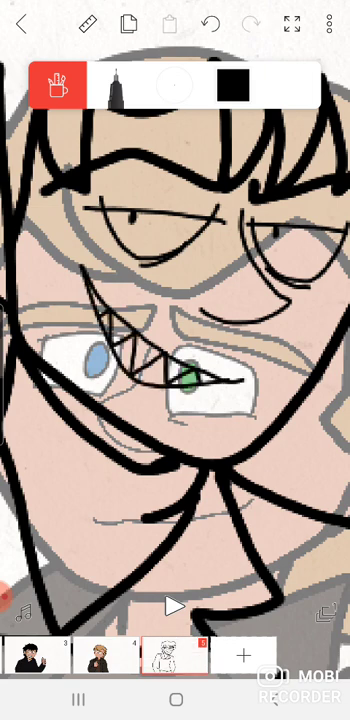
scroll(175, 360, down, 3)
click(210, 22)
scroll(175, 360, up, 3)
scroll(175, 360, down, 1)
scroll(175, 360, down, 3)
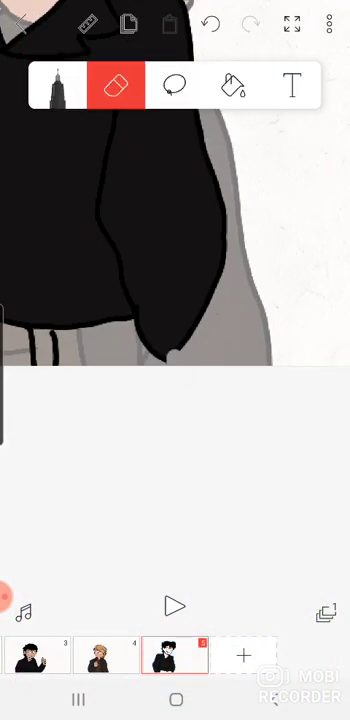
Step: Bucket-fill the pants and load the peach skin-tone preset palette
click(233, 85)
click(100, 355)
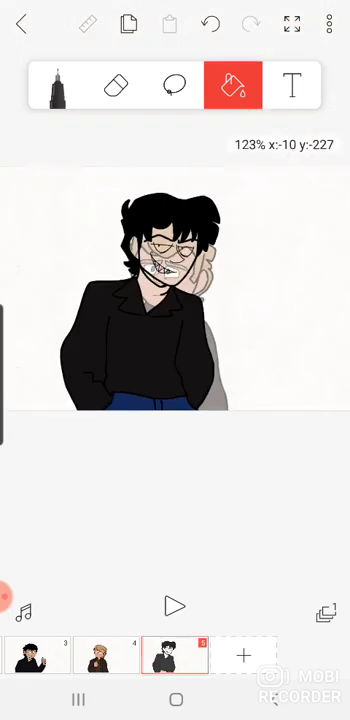
scroll(175, 290, up, 3)
click(233, 85)
click(117, 85)
drag(250, 80, 100, 80)
drag(280, 85, 120, 85)
click(138, 86)
click(110, 645)
click(24, 24)
scroll(175, 330, up, 3)
Step: Set the peach skin colour and lower the fill threshold to 76%
click(117, 85)
click(120, 286)
click(24, 24)
drag(173, 85, 128, 85)
scroll(175, 330, up, 3)
scroll(175, 330, down, 1)
scroll(175, 330, up, 3)
scroll(175, 330, down, 4)
Step: Try filling the left eye white at 66% threshold, then undo it
click(115, 85)
click(92, 284)
click(22, 24)
drag(173, 85, 77, 85)
click(142, 262)
click(210, 24)
scroll(175, 330, up, 3)
Step: Shade dark bags under the right eye with an 8px pencil brush
click(58, 85)
click(43, 650)
scroll(175, 330, up, 3)
drag(175, 85, 96, 110)
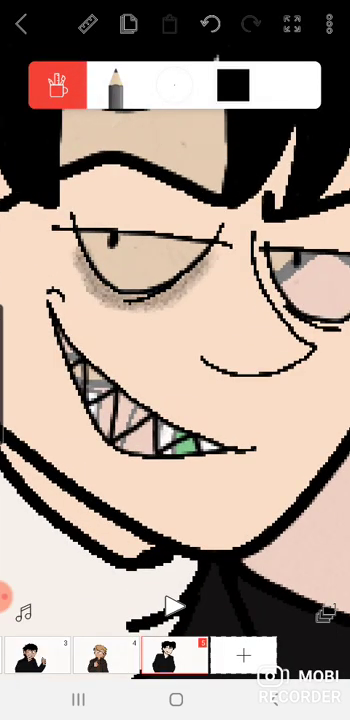
drag(250, 350, 175, 358)
drag(215, 335, 285, 292)
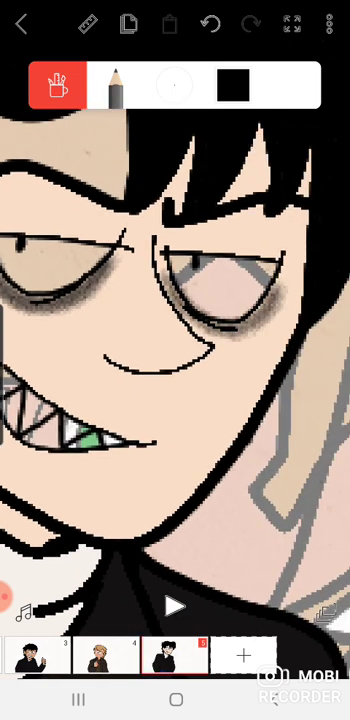
scroll(175, 350, down, 5)
scroll(175, 350, up, 2)
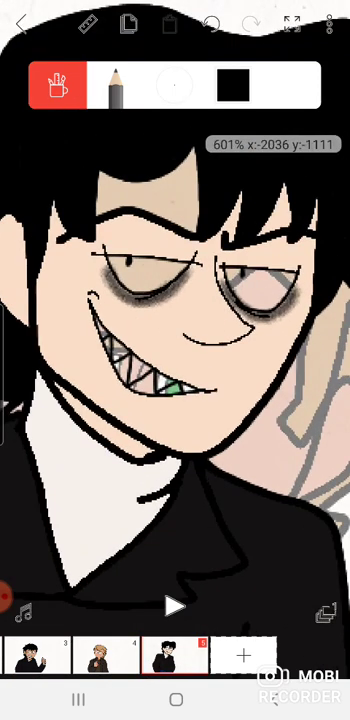
Step: Fill the left eye and the teeth white with the Fill bucket at 66% threshold
click(57, 85)
click(233, 84)
click(145, 266)
scroll(175, 350, up, 5)
scroll(175, 350, up, 1)
click(120, 300)
Step: Undo the teeth fill, refill the green tooth white at 49% threshold, and play the animation
click(210, 23)
drag(174, 85, 80, 85)
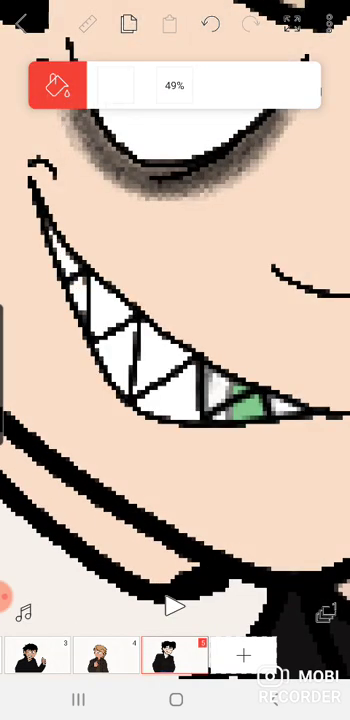
click(245, 405)
scroll(175, 350, down, 5)
scroll(175, 350, down, 2)
scroll(175, 350, down, 1)
click(175, 606)
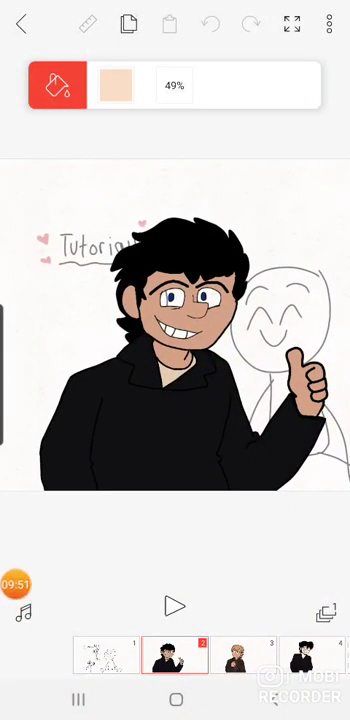
scroll(175, 350, down, 1)
scroll(175, 320, up, 1)
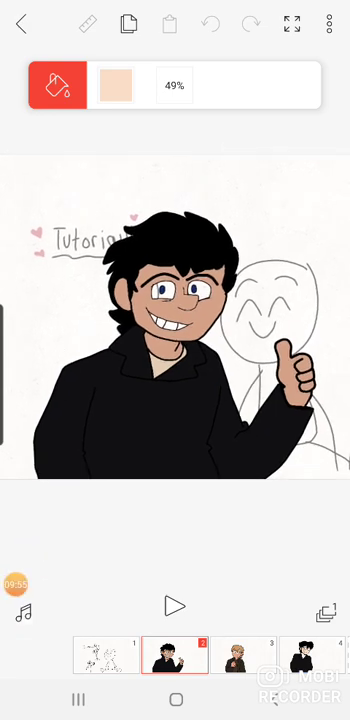
Step: Select frame 1 in the timeline strip to show the Tutorial!! stick-figure scene
click(105, 655)
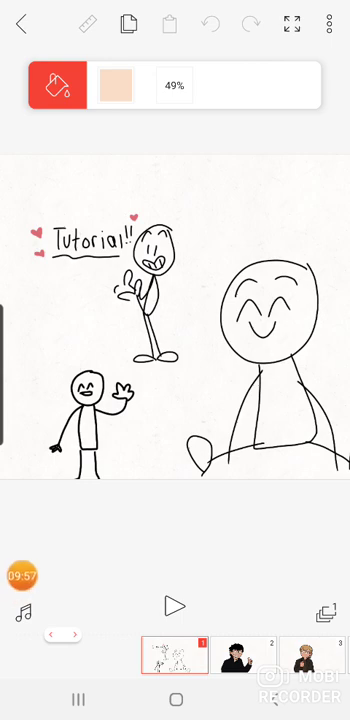
click(15, 566)
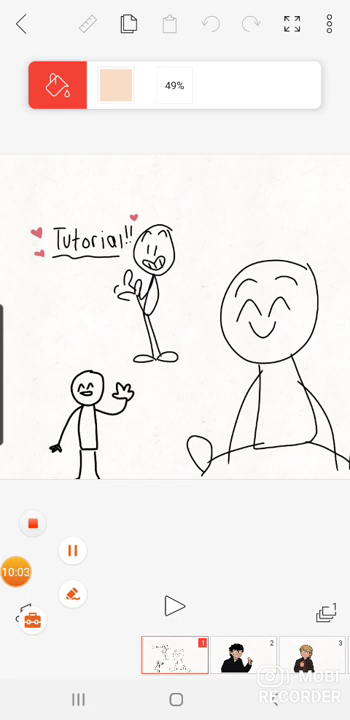
click(8, 567)
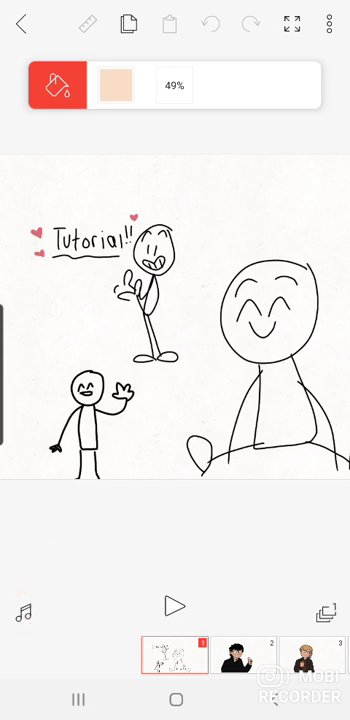